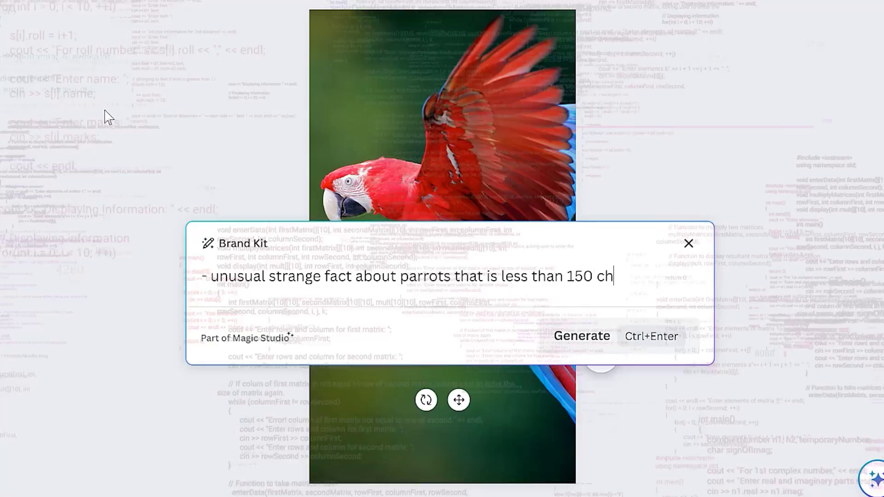
Step: Show the Prisma app's style effects for the 1000 × 1000 px scarlet macaw photo
{"action": "type", "text": "aracters"}
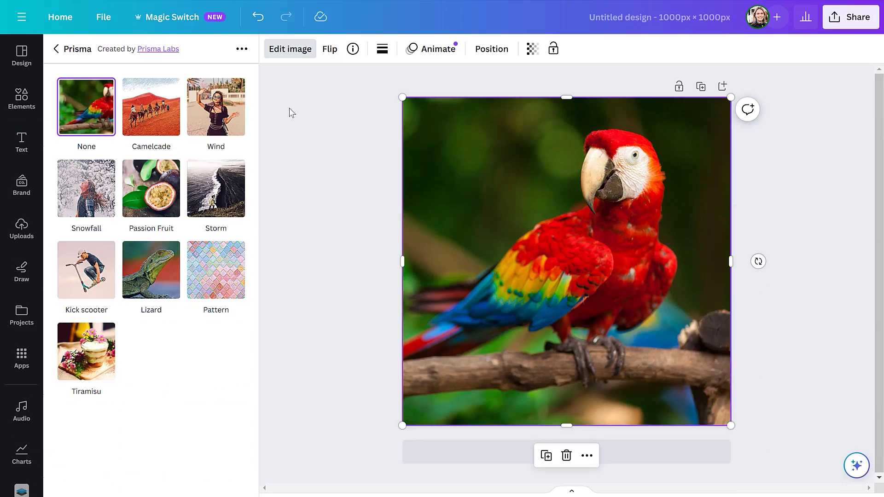
Step: Apply Prisma's Wind style to the macaw photo, then replace it with Snowfall
{"action": "left_click", "coordinate": [208, 105]}
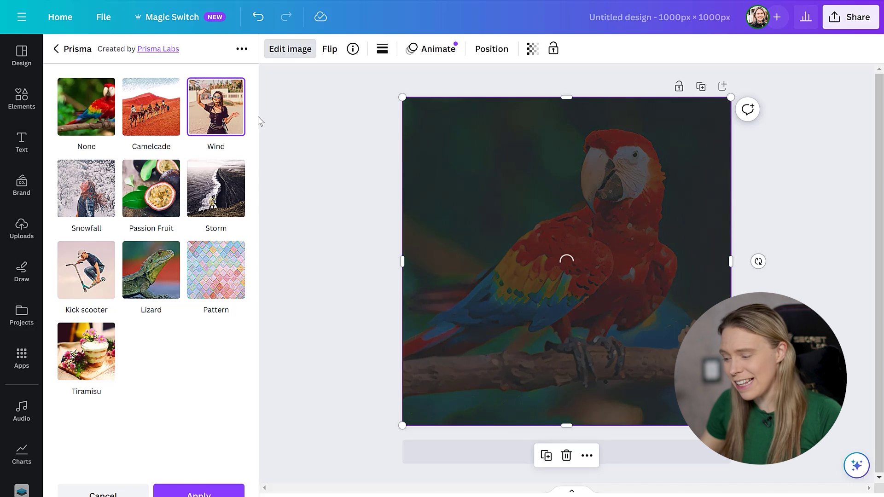
{"action": "left_click", "coordinate": [95, 180]}
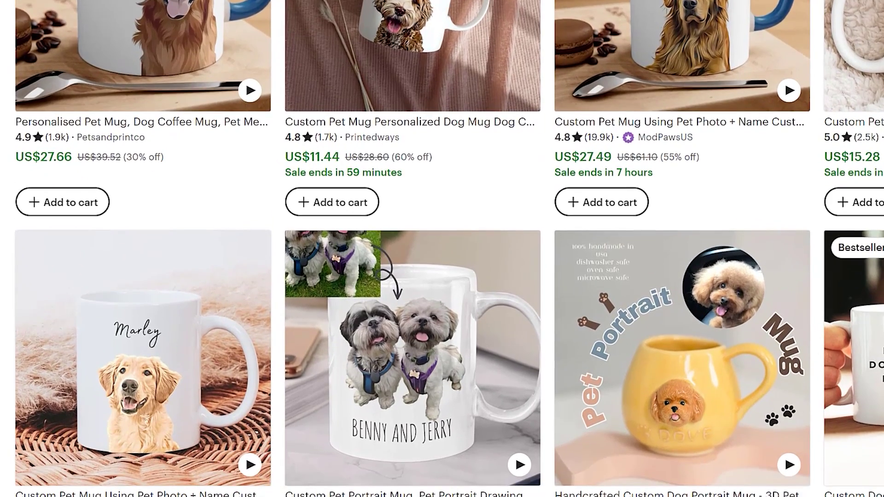
Step: Scroll through the Etsy pet-mug results and the YouTube channel's AI Videos tab
{"action": "scroll", "coordinate": [442, 249], "scroll_direction": "down", "scroll_amount": 3}
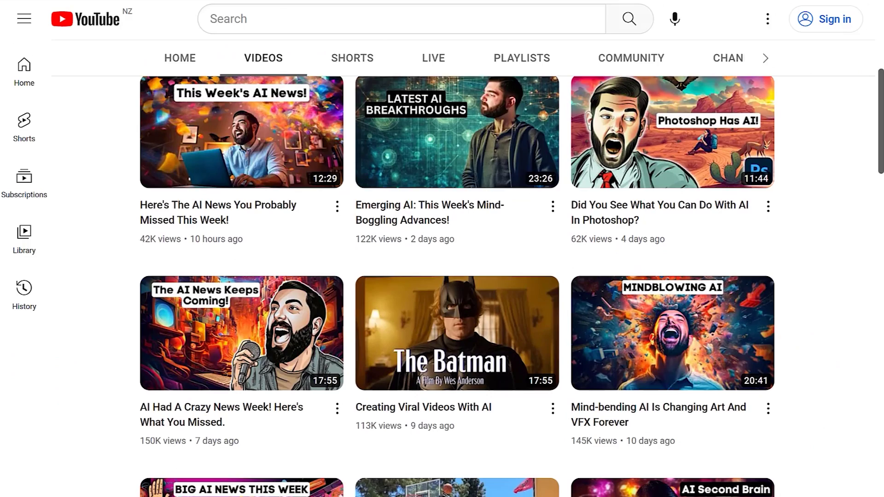
{"action": "scroll", "coordinate": [442, 248], "scroll_direction": "down", "scroll_amount": 2}
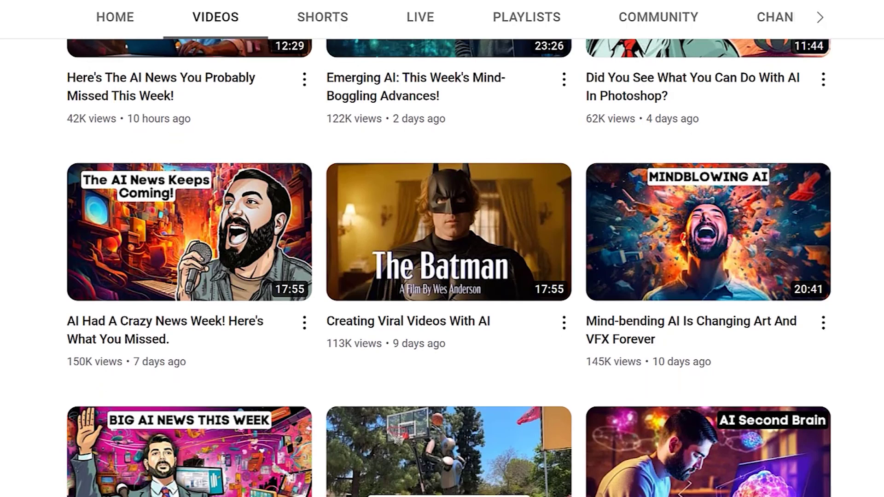
{"action": "scroll", "coordinate": [442, 248], "scroll_direction": "down", "scroll_amount": 2}
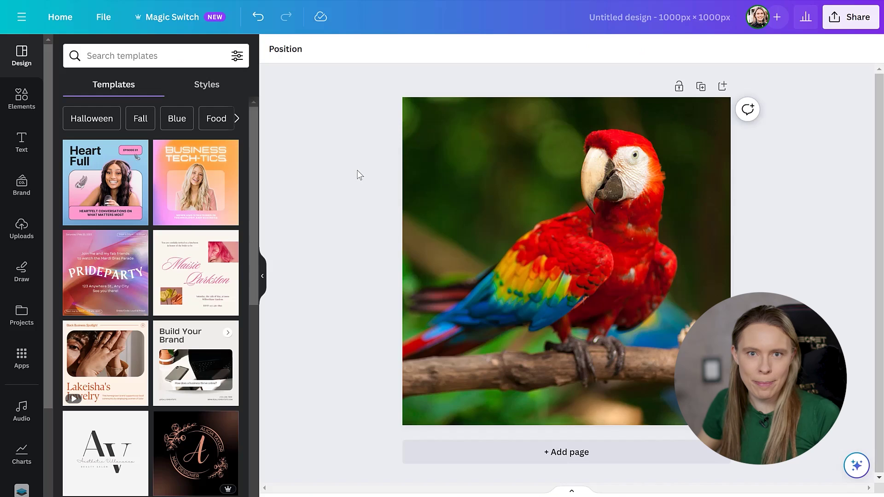
Step: Revert the parrot photo to the old photo editor and expand Prisma's See all effects
{"action": "left_click", "coordinate": [437, 178]}
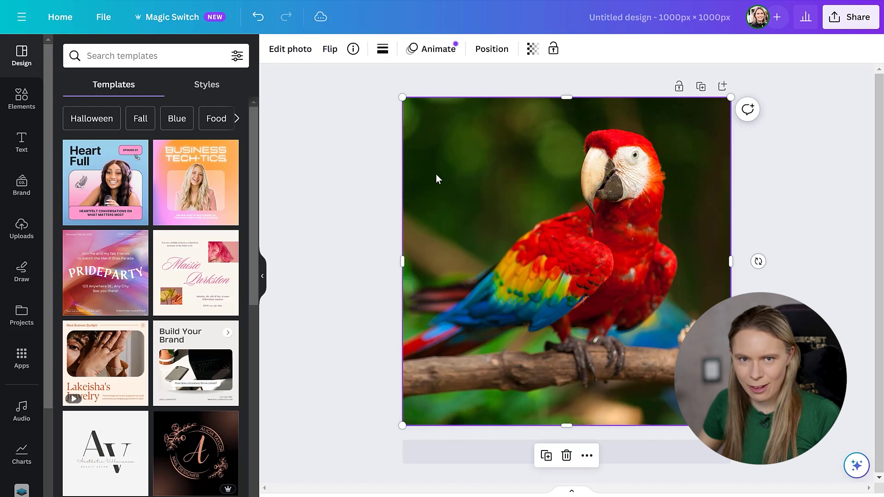
{"action": "left_click", "coordinate": [290, 51]}
{"action": "left_click_drag", "start_coordinate": [256, 101], "coordinate": [262, 184]}
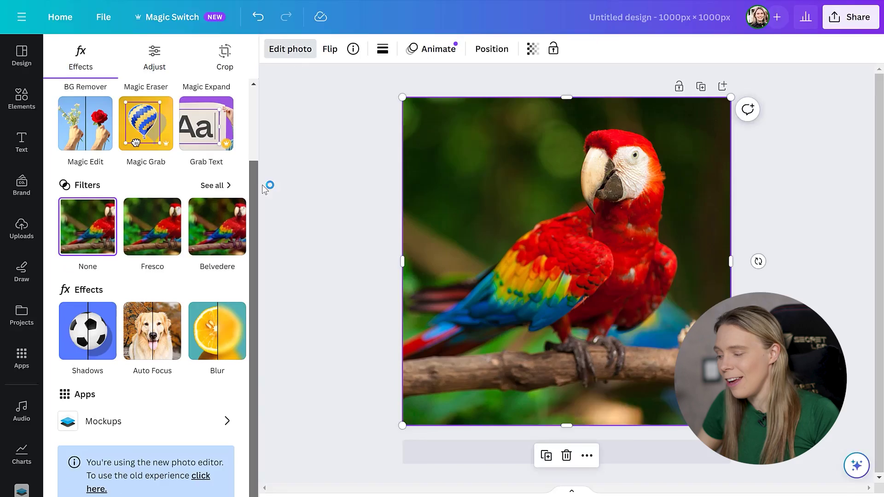
{"action": "left_click", "coordinate": [293, 472]}
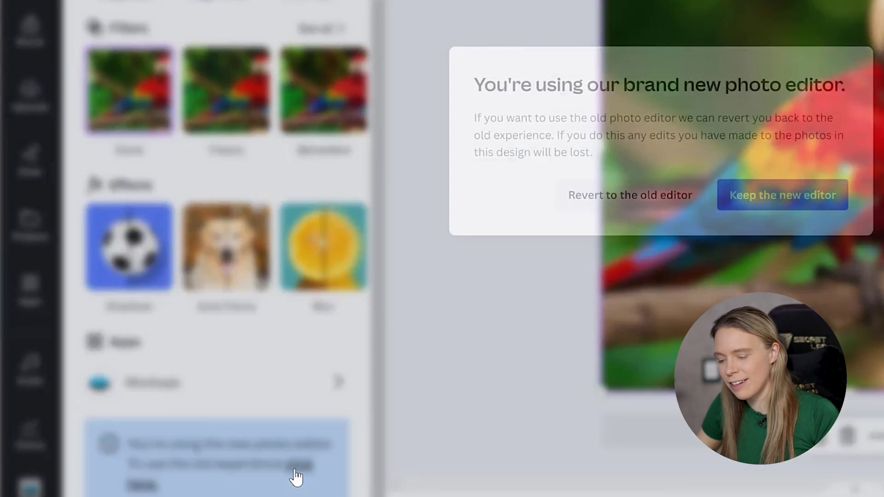
{"action": "left_click", "coordinate": [670, 222]}
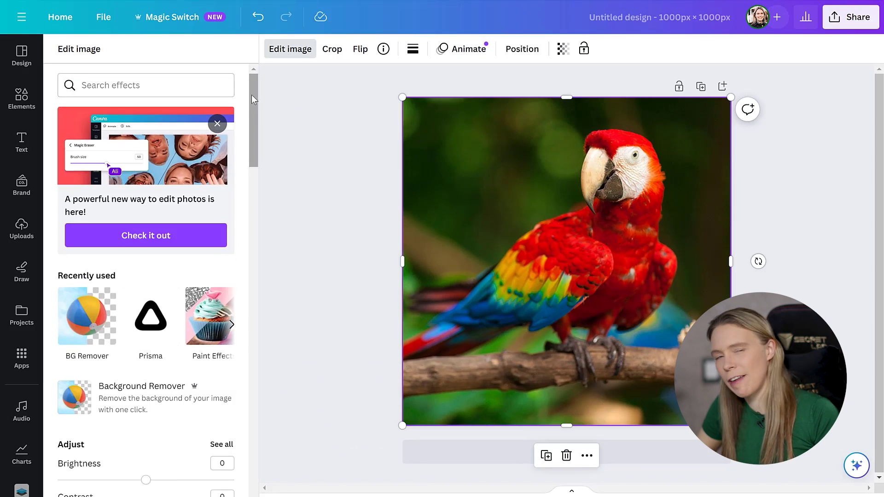
{"action": "left_click_drag", "start_coordinate": [251, 94], "coordinate": [242, 403]}
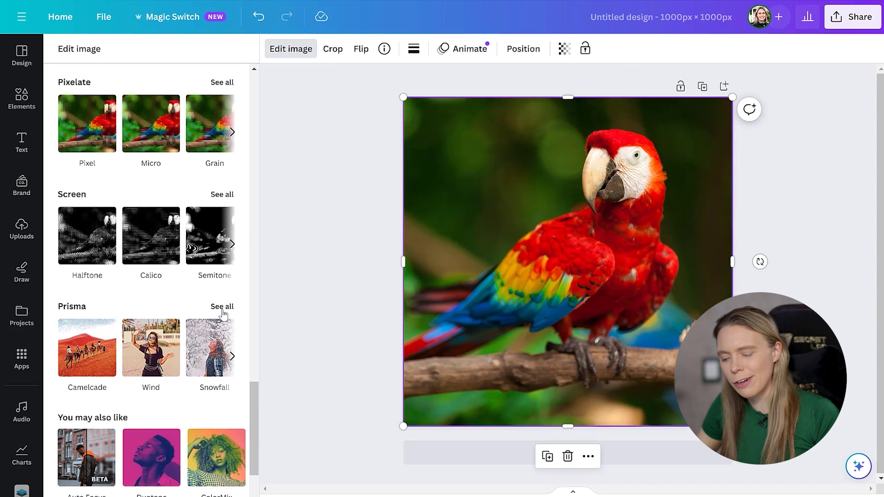
{"action": "left_click", "coordinate": [222, 307]}
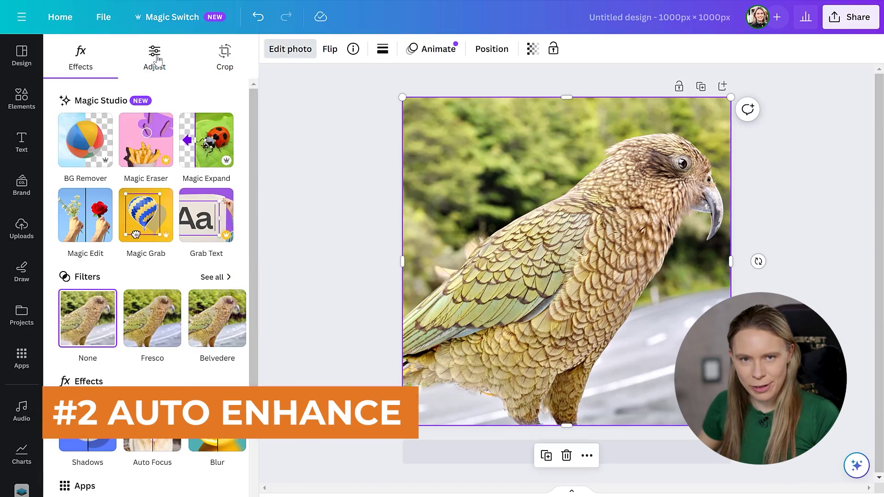
Step: Apply Auto-adjust to the brown parrot photo from its Adjust settings
{"action": "left_click", "coordinate": [158, 60]}
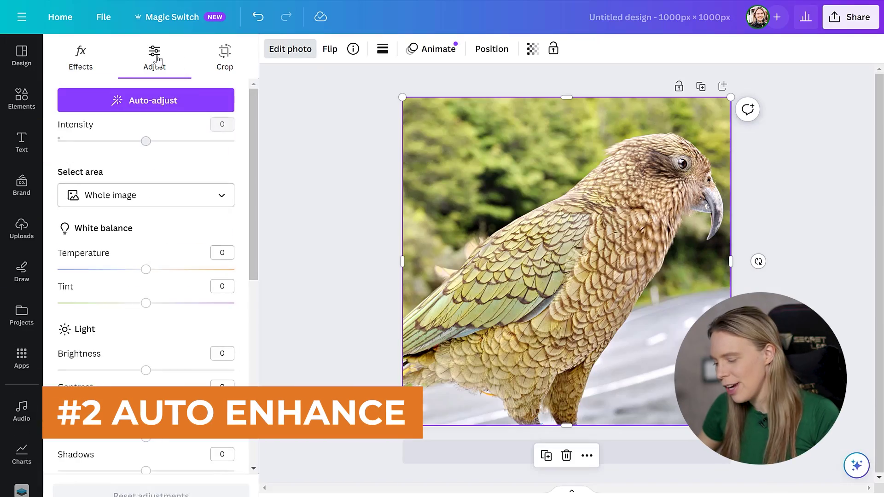
{"action": "left_click", "coordinate": [195, 98]}
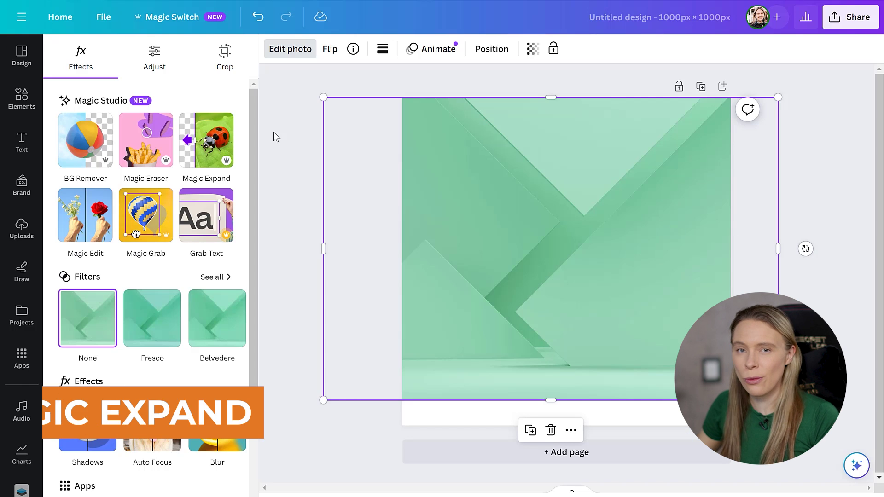
Step: Magic Expand the green geometric image to the Whole Page size
{"action": "left_click", "coordinate": [207, 133]}
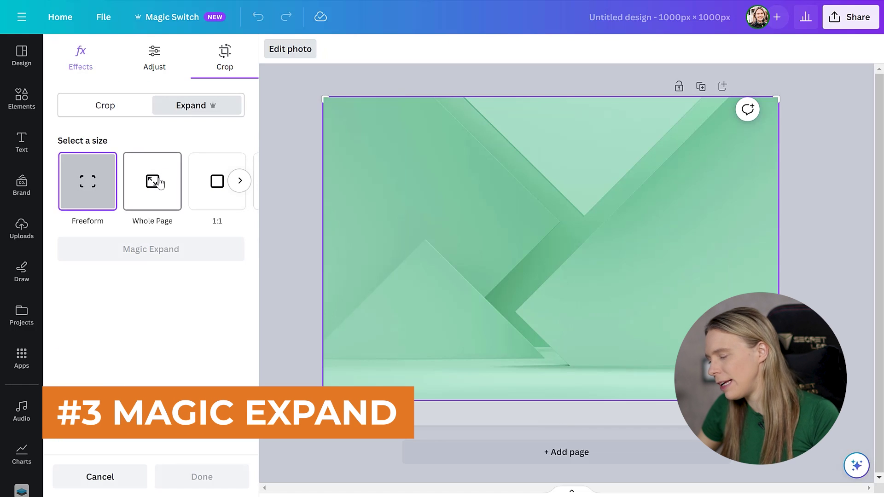
{"action": "left_click", "coordinate": [159, 185]}
{"action": "left_click", "coordinate": [209, 251]}
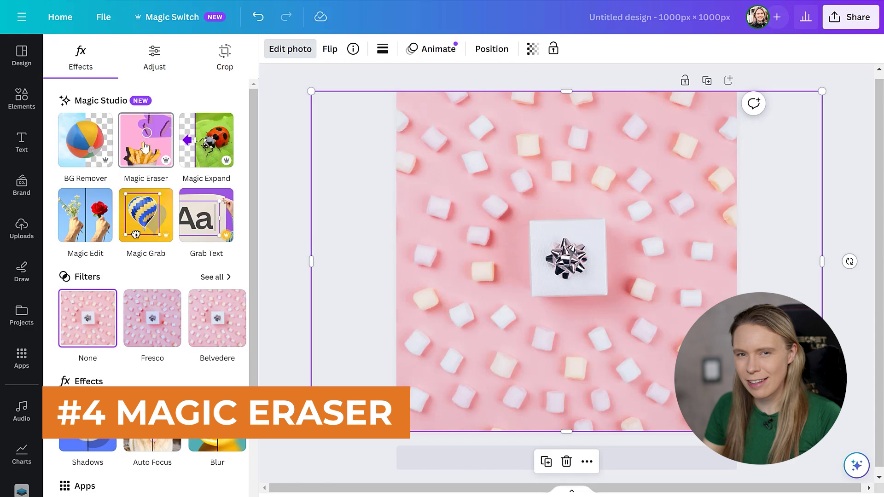
Step: Remove the marshmallow beside the gift box with a Magic Eraser stroke
{"action": "left_click", "coordinate": [144, 147]}
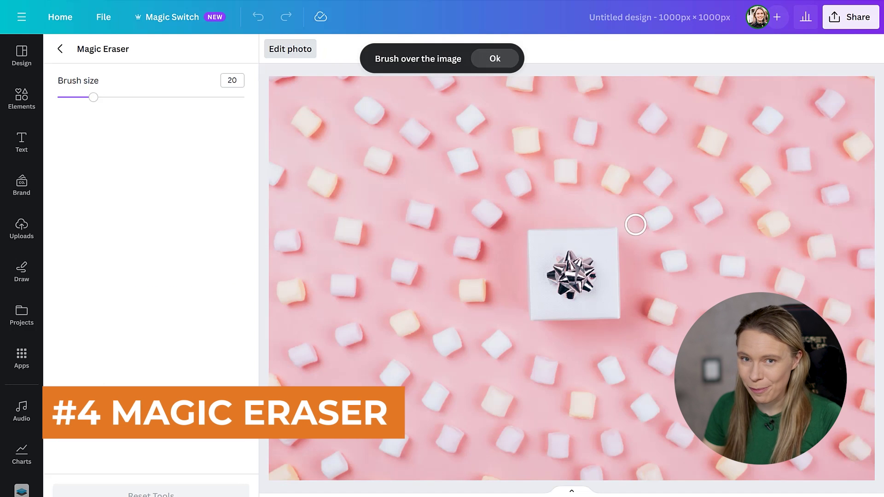
{"action": "left_click_drag", "start_coordinate": [731, 257], "coordinate": [737, 260]}
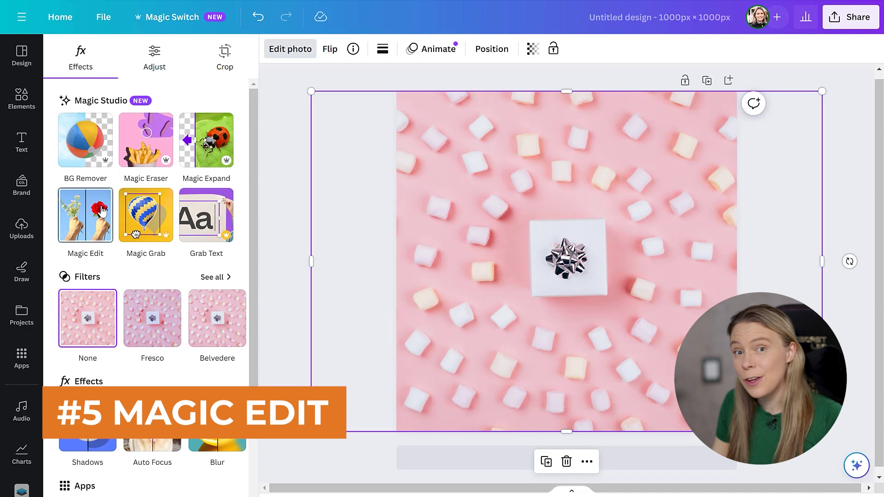
Step: Mask the gift box's silver bow with Magic Edit and generate a red bow
{"action": "left_click", "coordinate": [101, 211]}
{"action": "mouse_move", "coordinate": [581, 263]}
{"action": "left_mouse_down"}
{"action": "mouse_move", "coordinate": [552, 264]}
{"action": "mouse_move", "coordinate": [555, 288]}
{"action": "left_mouse_up"}
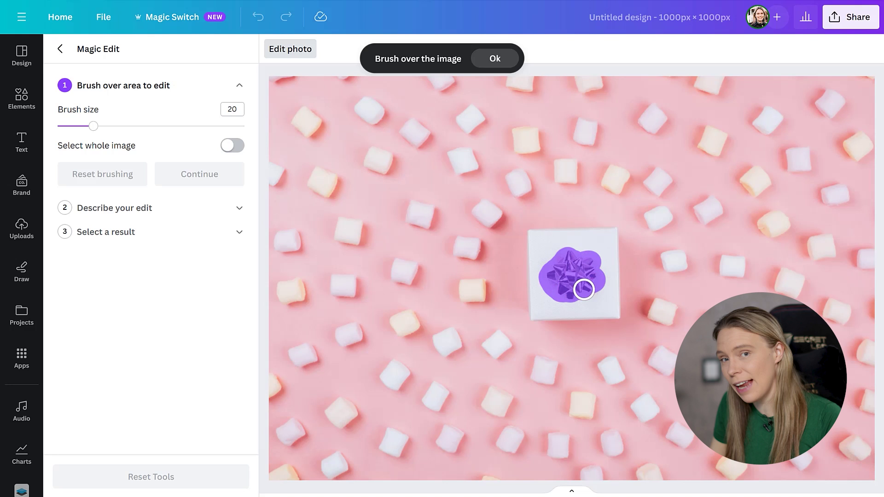
{"action": "left_click", "coordinate": [205, 178]}
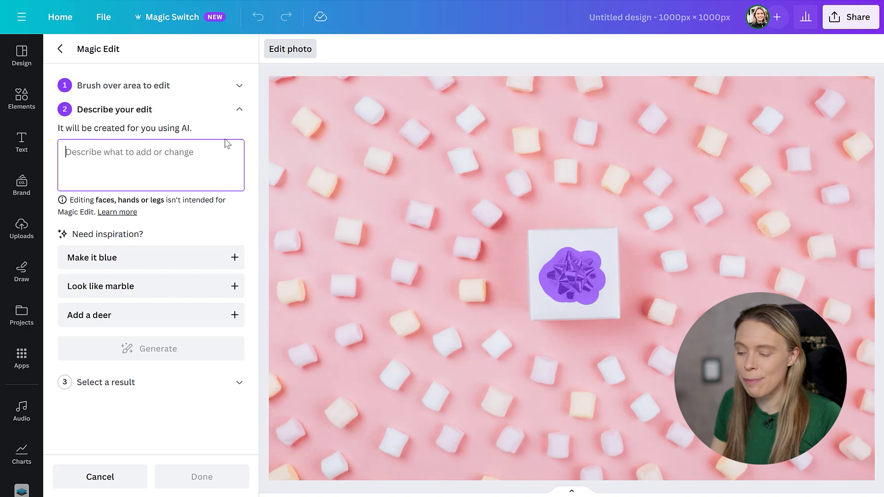
{"action": "left_click", "coordinate": [217, 349]}
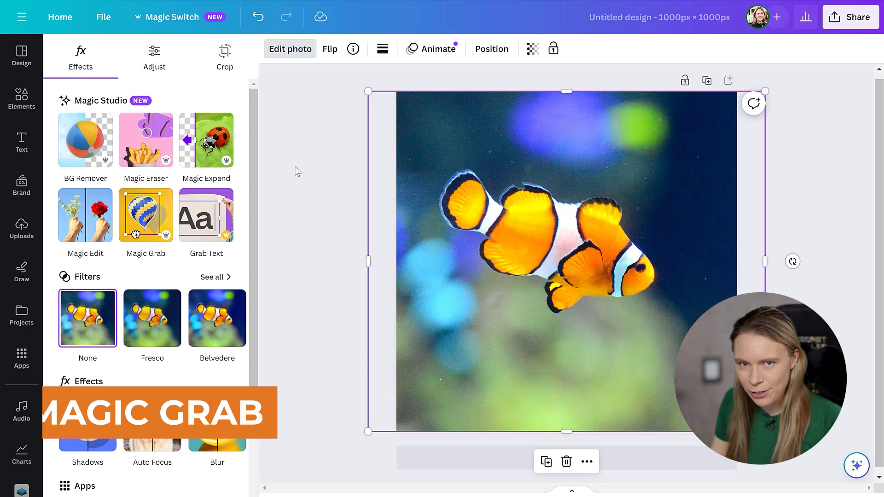
Step: Separate the clownfish with Magic Grab and drag it to the photo's top-right corner
{"action": "left_click", "coordinate": [160, 212]}
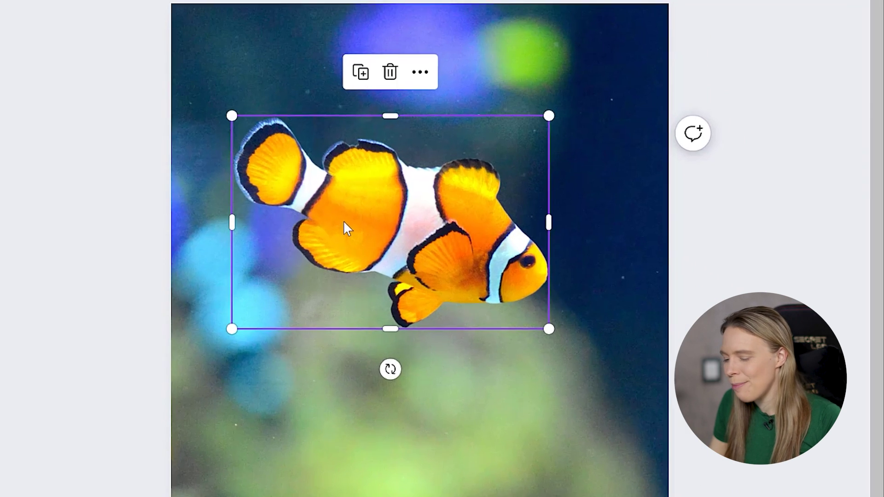
{"action": "left_click_drag", "start_coordinate": [516, 246], "coordinate": [526, 319]}
{"action": "left_click_drag", "start_coordinate": [345, 340], "coordinate": [302, 134]}
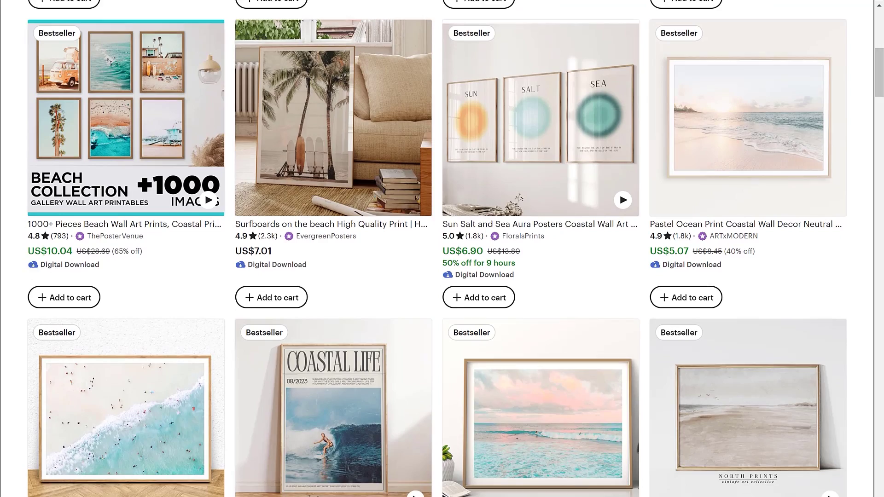
Step: Scroll down the Etsy grid of bestselling beach and coastal wall-art prints
{"action": "scroll", "coordinate": [442, 249], "scroll_direction": "down", "scroll_amount": 2}
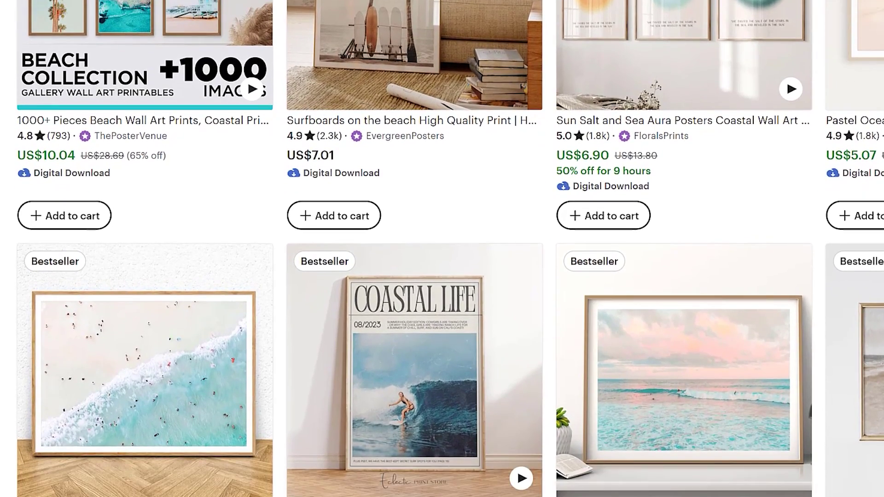
{"action": "scroll", "coordinate": [442, 249], "scroll_direction": "down", "scroll_amount": 3}
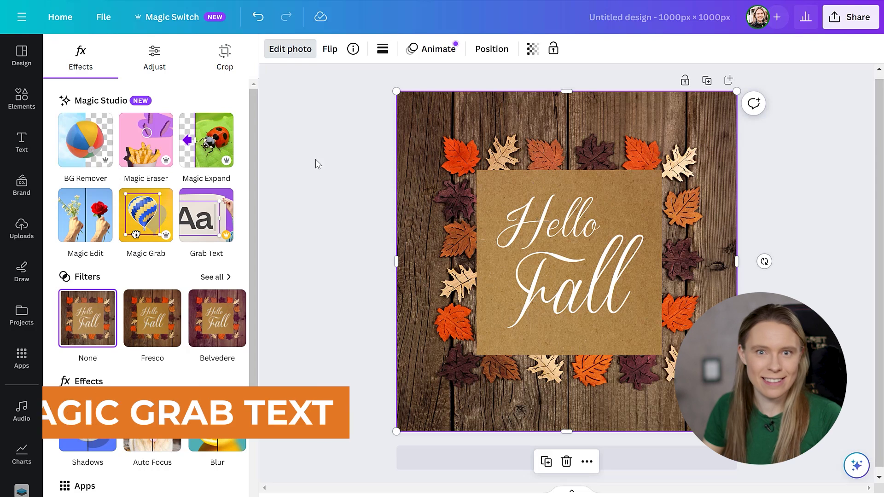
Step: Grab the photo's Hello Fall lettering as editable text and retype it as HELLO AUTUMN
{"action": "left_click", "coordinate": [204, 229]}
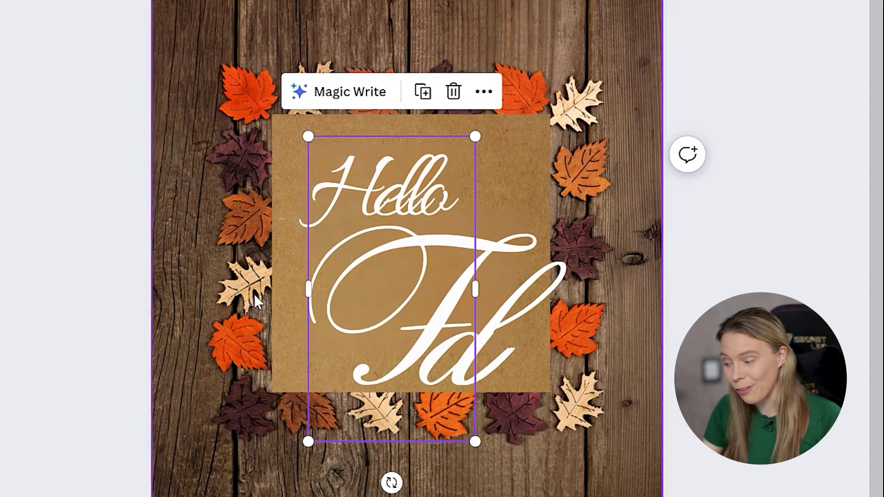
{"action": "left_click_drag", "start_coordinate": [548, 304], "coordinate": [408, 279]}
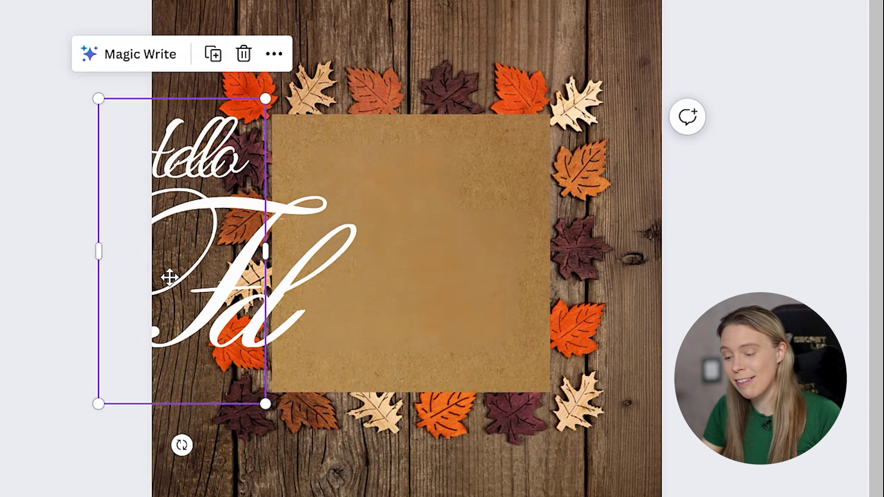
{"action": "key", "text": "Delete"}
{"action": "type", "text": "U"}
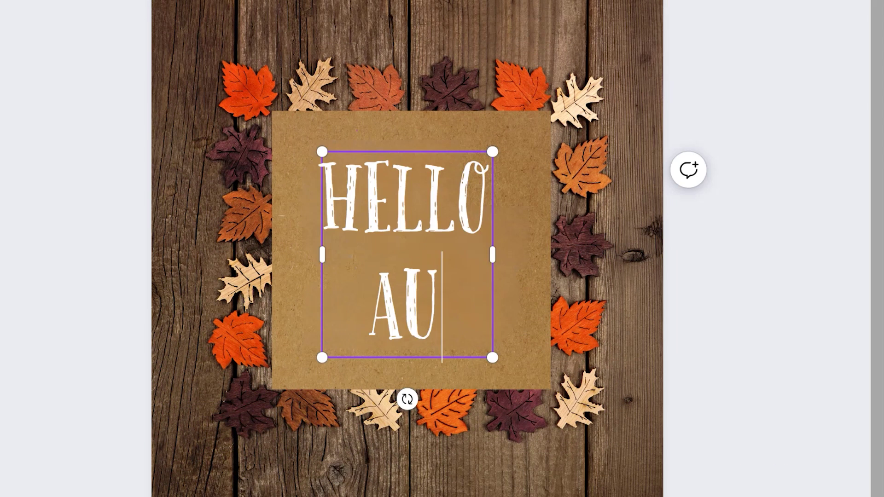
{"action": "type", "text": "TUMN"}
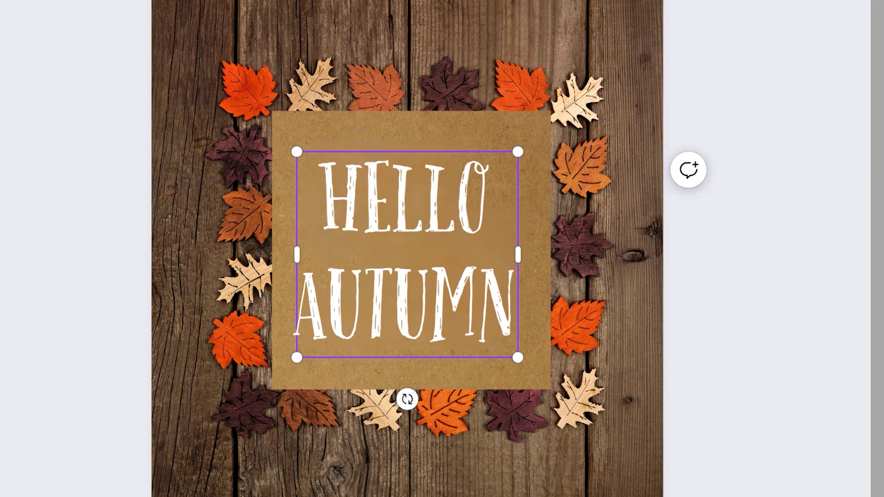
{"action": "left_click", "coordinate": [205, 28]}
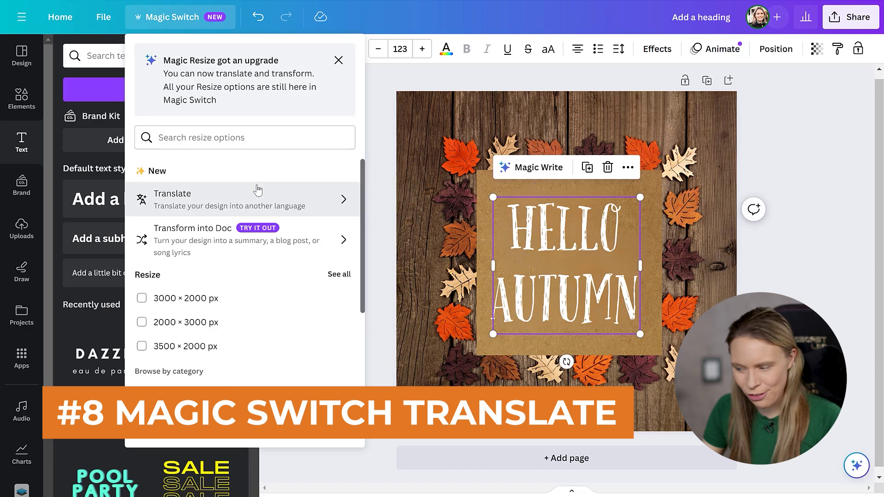
Step: Translate the autumn design into French and open the translated copy
{"action": "left_click", "coordinate": [258, 194]}
{"action": "left_click", "coordinate": [320, 106]}
{"action": "type", "text": "fren"}
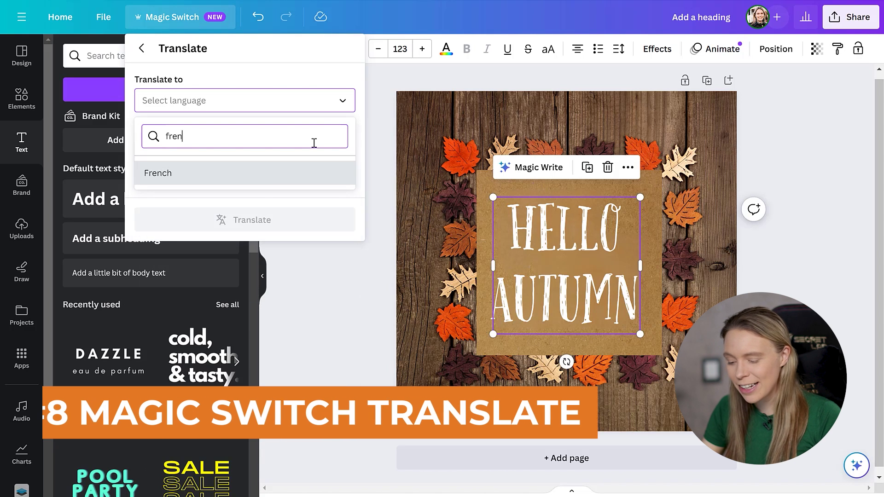
{"action": "left_click", "coordinate": [302, 175]}
{"action": "left_click", "coordinate": [308, 232]}
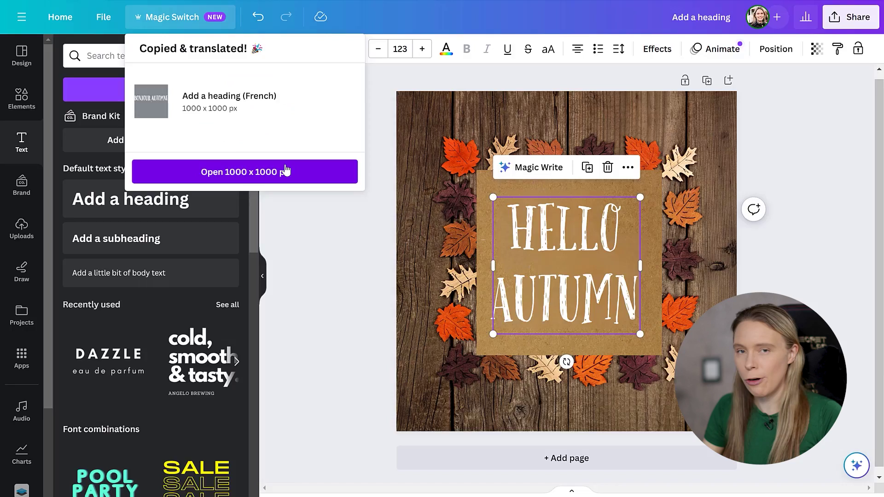
{"action": "left_click", "coordinate": [286, 170]}
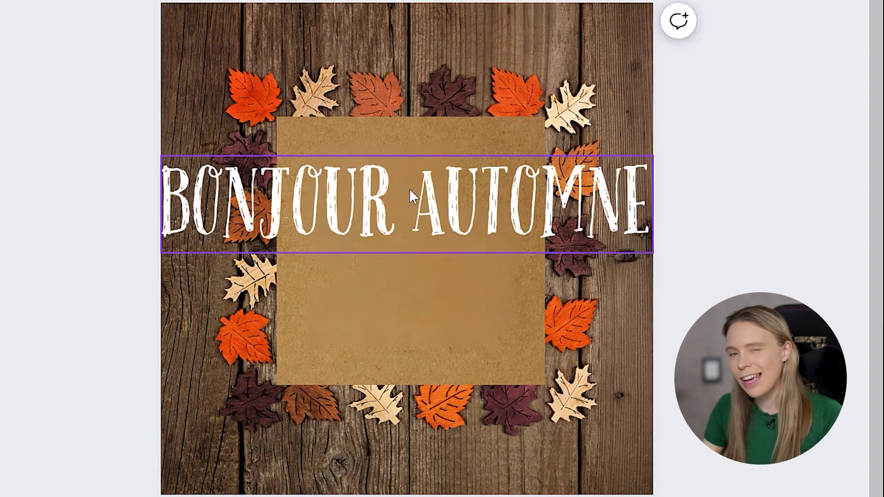
Step: Narrow the BONJOUR AUTOMNE heading so it wraps onto two lines
{"action": "left_click", "coordinate": [459, 198]}
{"action": "left_click_drag", "start_coordinate": [676, 256], "coordinate": [572, 256]}
{"action": "left_click", "coordinate": [588, 270]}
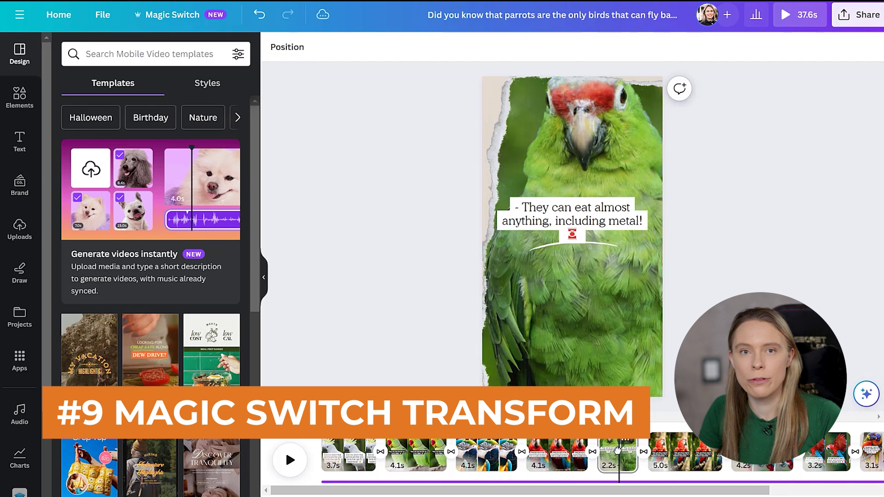
Step: Use Magic Switch's Transform into Doc to turn the parrot video into a summary Doc
{"action": "left_click", "coordinate": [181, 18]}
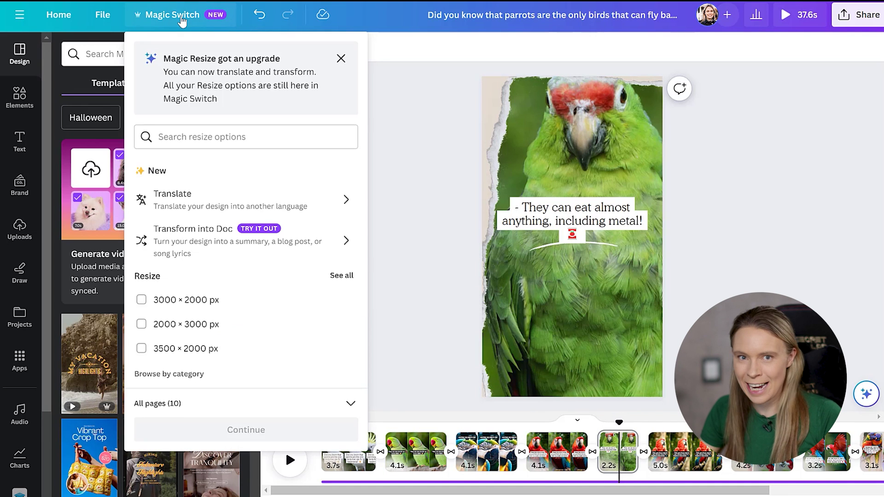
{"action": "left_click", "coordinate": [336, 240]}
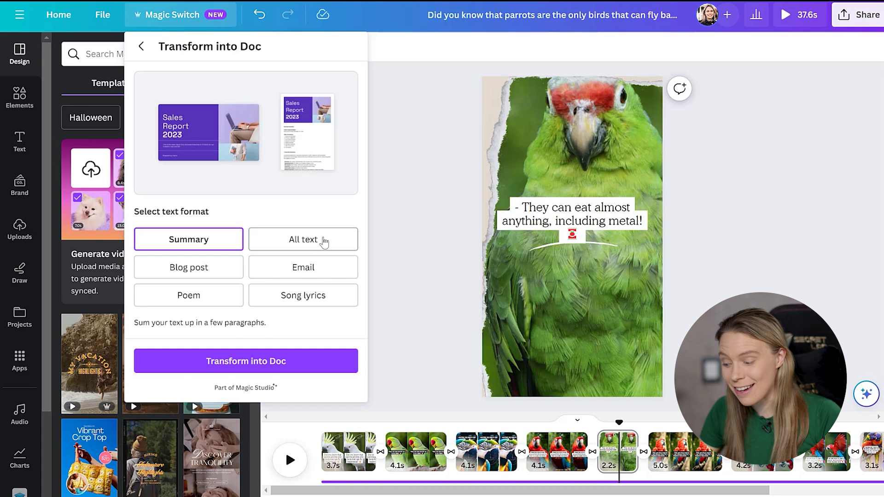
{"action": "left_click", "coordinate": [306, 364]}
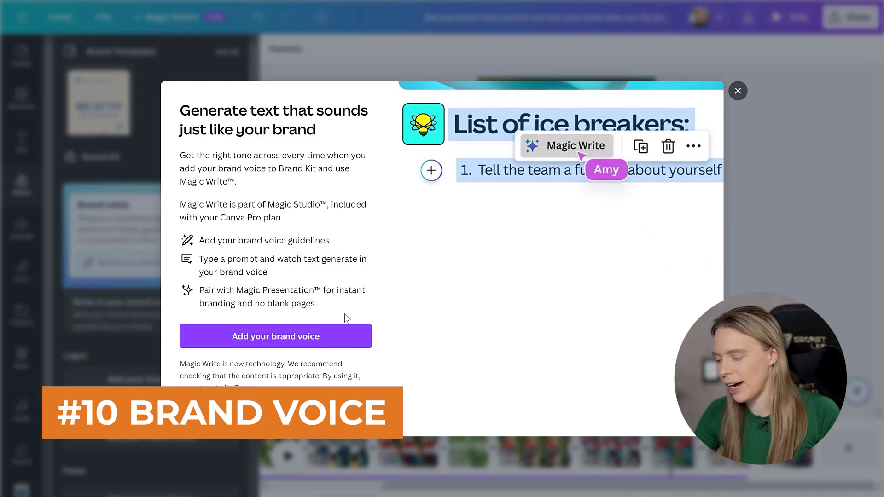
Step: Add a brand voice described as 'Approachable fun educational youtube channel'
{"action": "left_click", "coordinate": [323, 332]}
{"action": "type", "text": "Approachable fun educational youtube channel"}
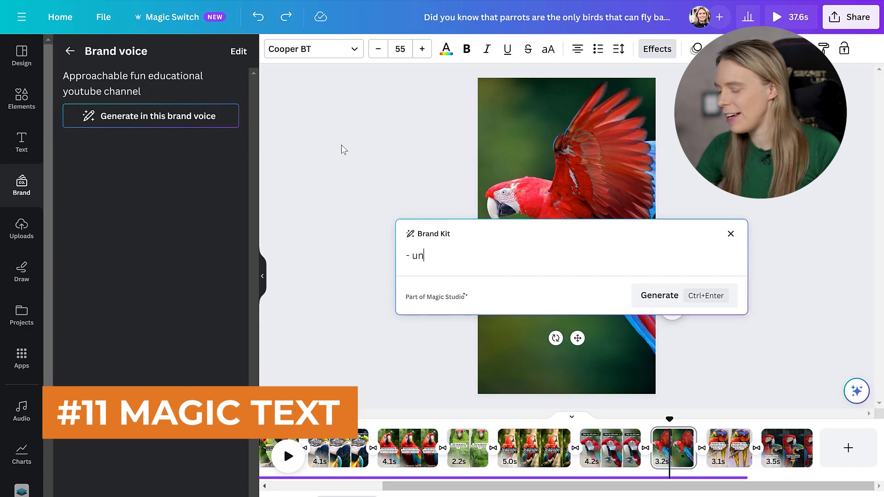
Step: Complete the prompt with '- unusual strange fact' and generate the parrot fact in the brand voice
{"action": "type", "text": "usual strange "}
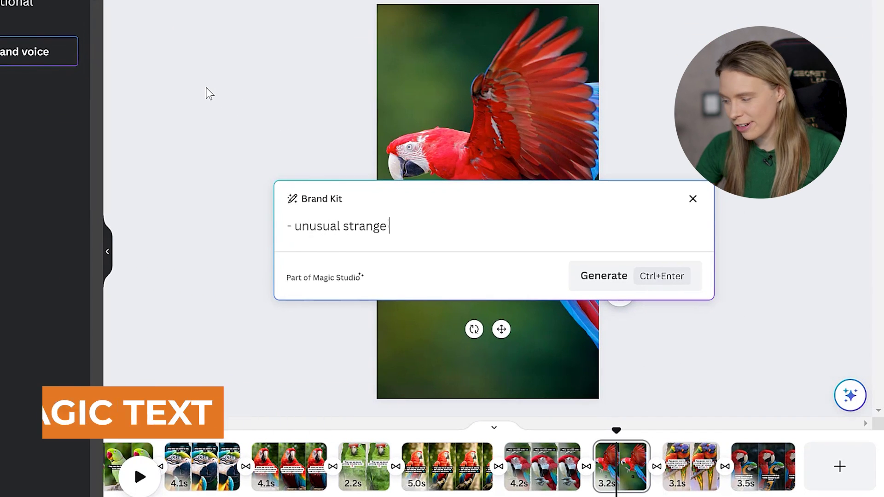
{"action": "type", "text": "fact about parrots that is less than 150 characters"}
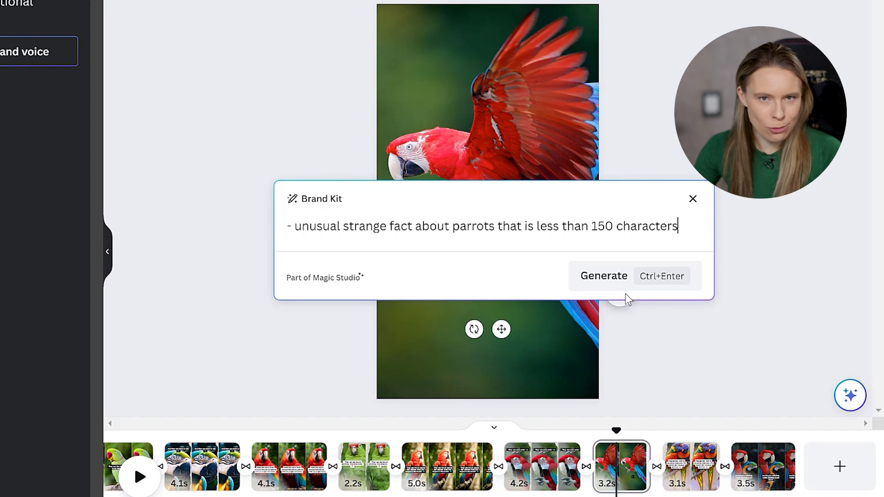
{"action": "left_click", "coordinate": [625, 292]}
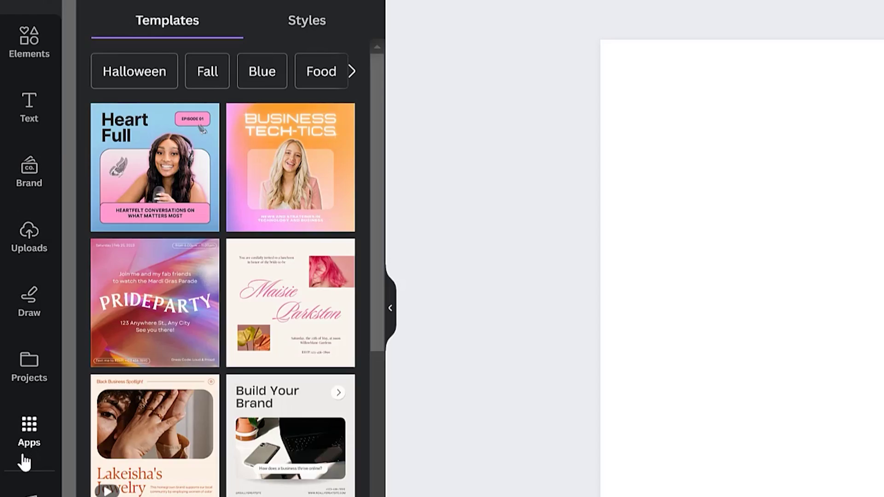
Step: Browse the AI-powered apps and the HeyGen AI Avatars avatars, script and voice options
{"action": "left_click", "coordinate": [18, 372]}
{"action": "left_click_drag", "start_coordinate": [380, 124], "coordinate": [380, 219]}
{"action": "scroll", "coordinate": [377, 223], "scroll_direction": "down", "scroll_amount": 4}
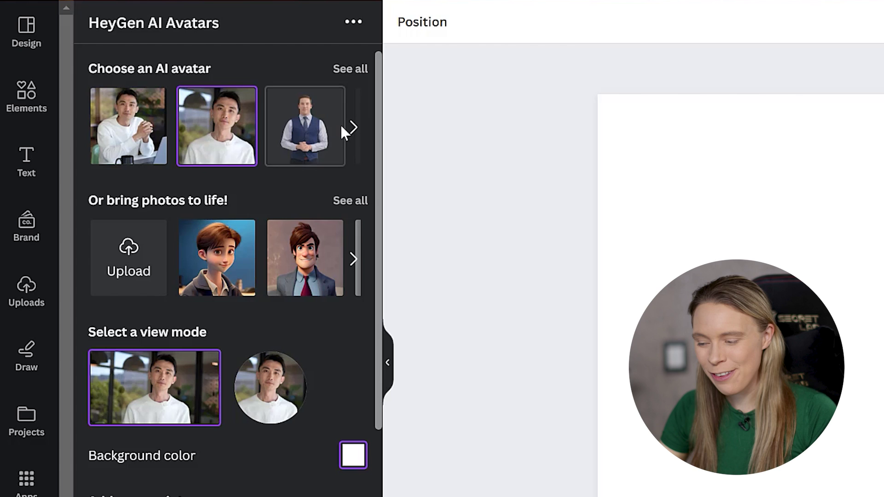
{"action": "left_click_drag", "start_coordinate": [375, 118], "coordinate": [364, 304]}
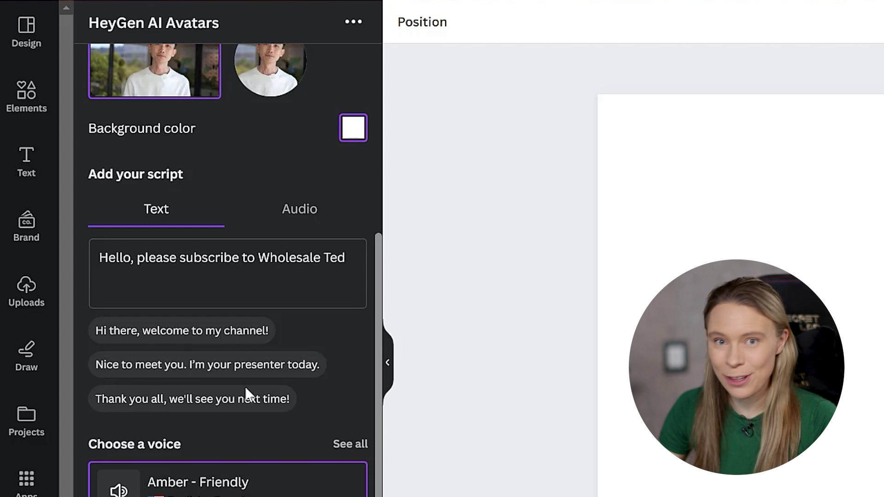
{"action": "scroll", "coordinate": [382, 431], "scroll_direction": "down", "scroll_amount": 3}
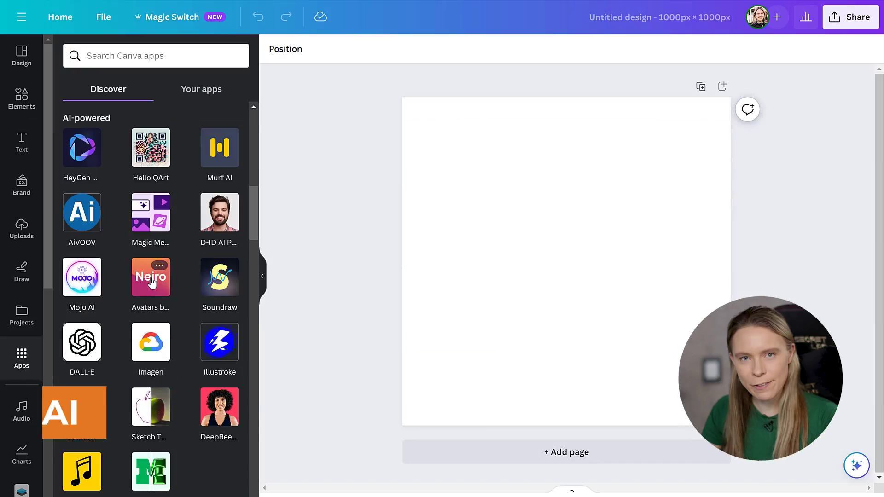
Step: Generate a NeiroAI avatar video with a pasted subscribe script and enlarge it on the page
{"action": "left_click", "coordinate": [150, 282]}
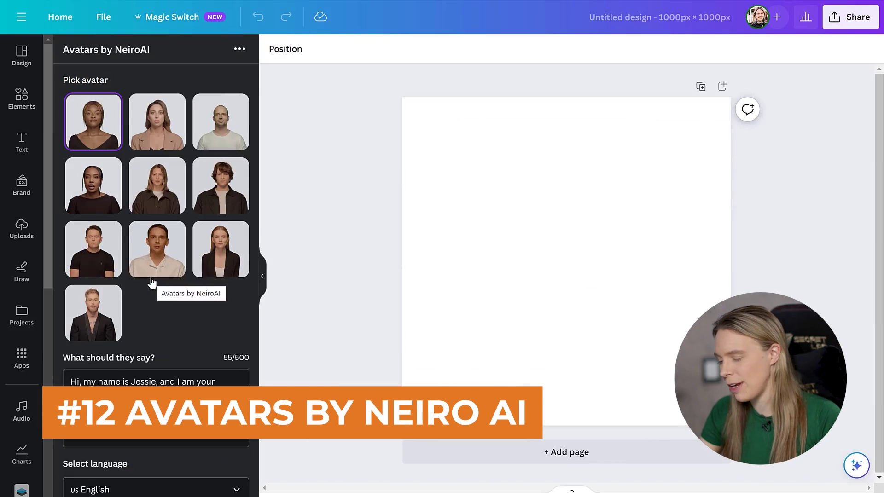
{"action": "scroll", "coordinate": [354, 192], "scroll_direction": "down", "scroll_amount": 4}
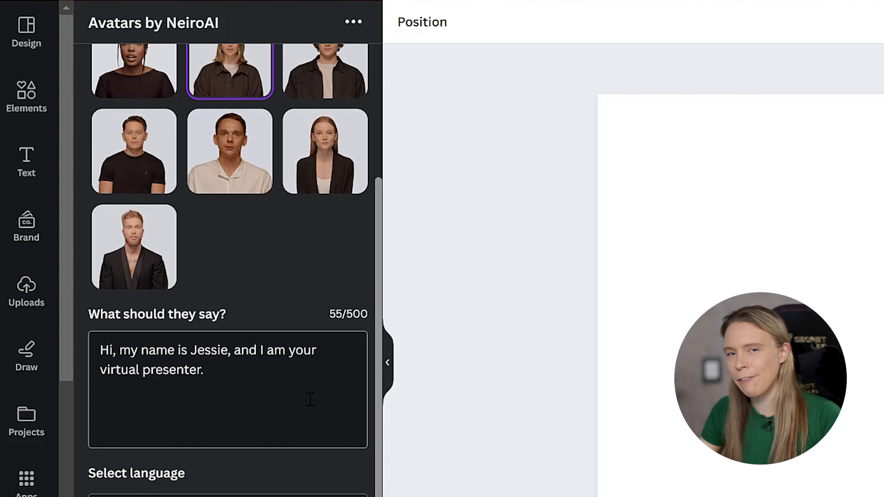
{"action": "type", "text": "hello, please subscribe to Wholesale Ted"}
{"action": "scroll", "coordinate": [377, 391], "scroll_direction": "down", "scroll_amount": 1}
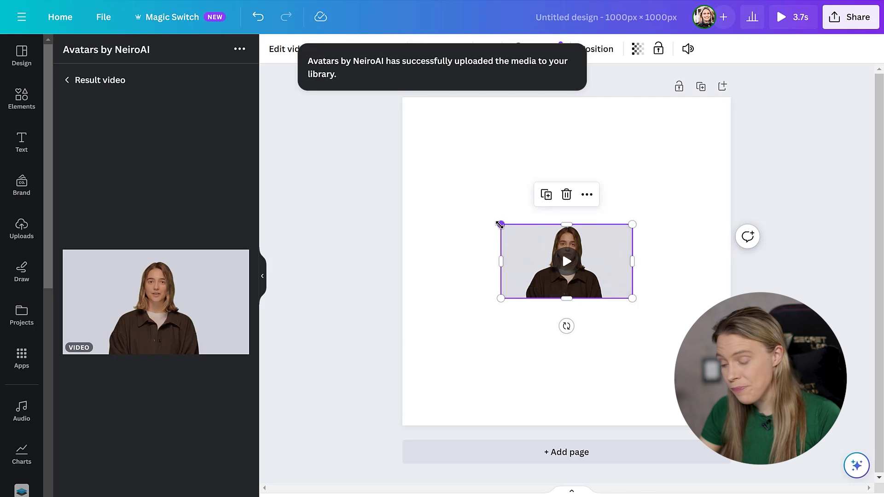
{"action": "left_click_drag", "start_coordinate": [500, 225], "coordinate": [427, 174]}
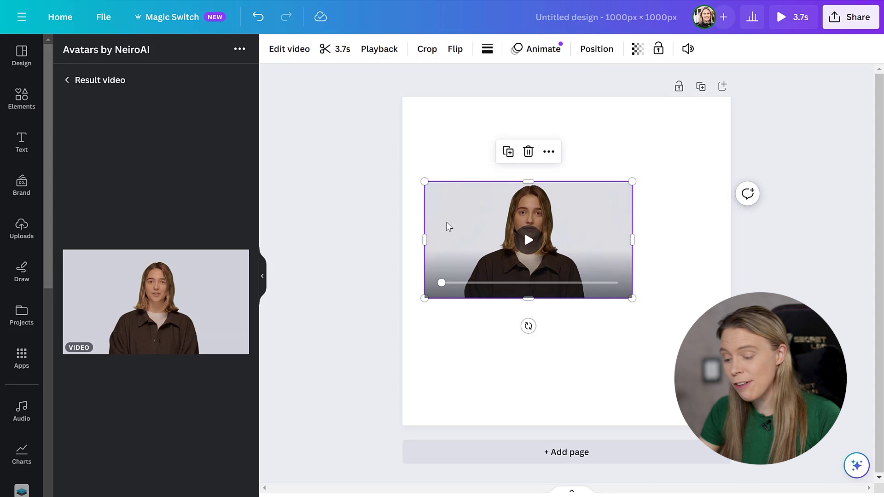
Step: Strip the avatar video's background with Background Remover and play the video
{"action": "left_click", "coordinate": [281, 49]}
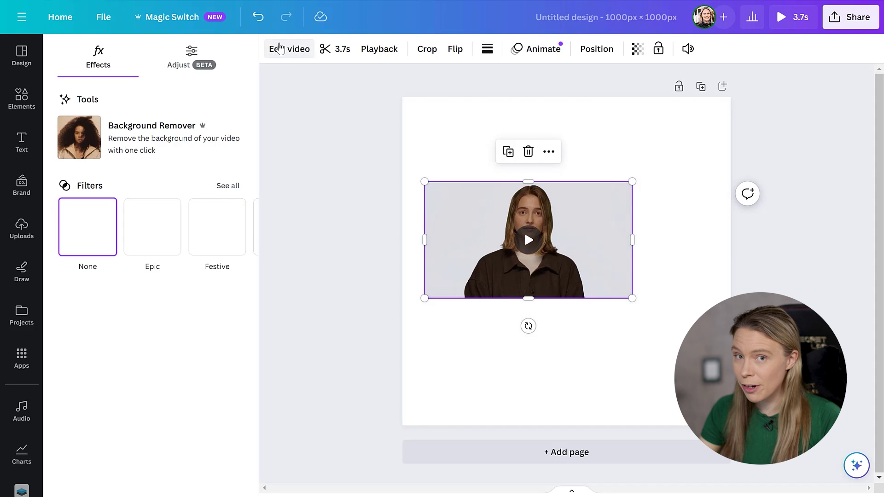
{"action": "left_click", "coordinate": [183, 153]}
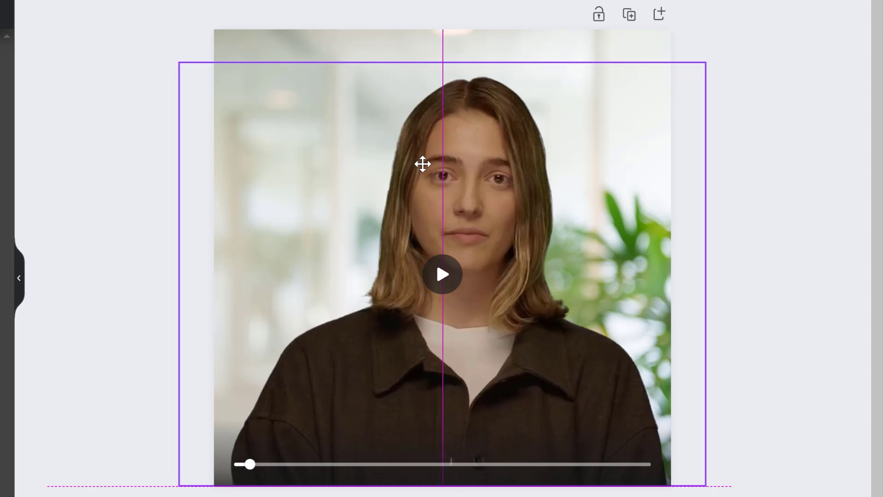
{"action": "left_click_drag", "start_coordinate": [423, 164], "coordinate": [422, 164]}
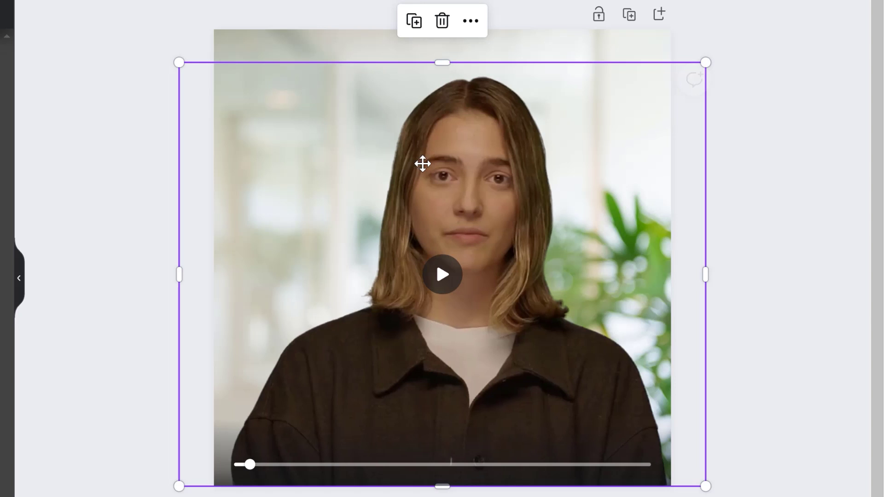
{"action": "left_click", "coordinate": [438, 272]}
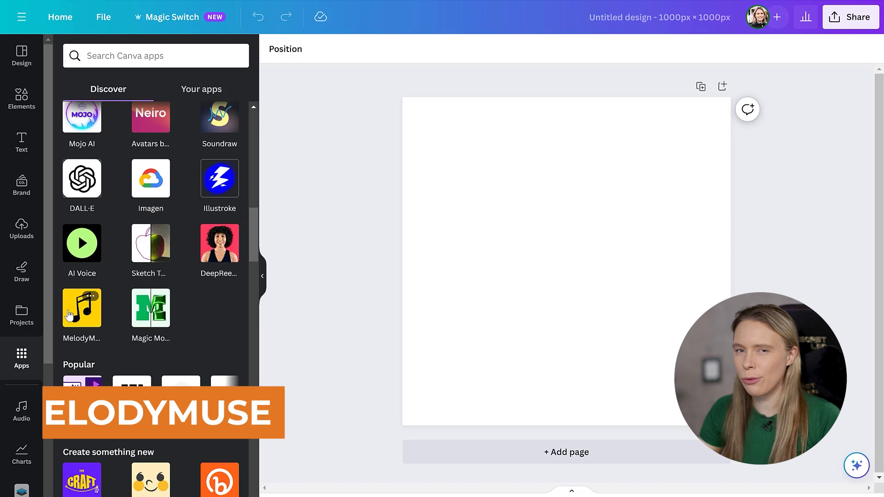
Step: Generate a 'spooky music' clip with the MelodyMuse app
{"action": "left_click", "coordinate": [76, 308]}
{"action": "left_click", "coordinate": [192, 463]}
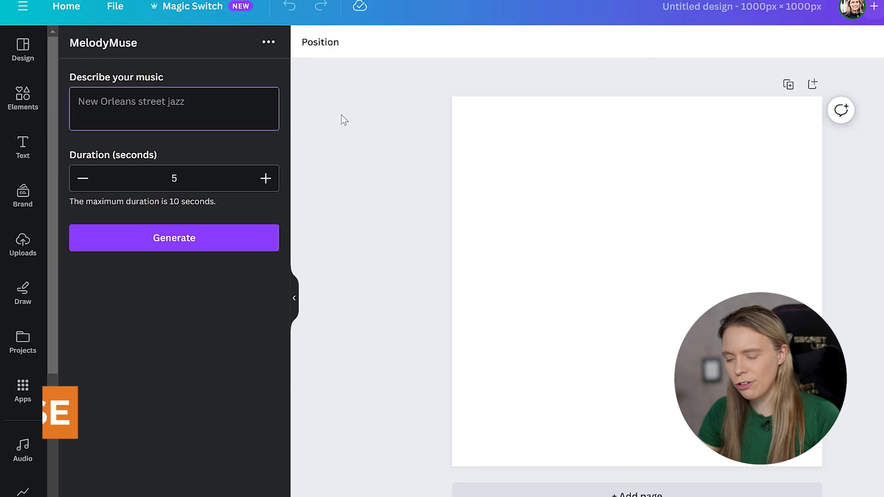
{"action": "type", "text": "spooky music"}
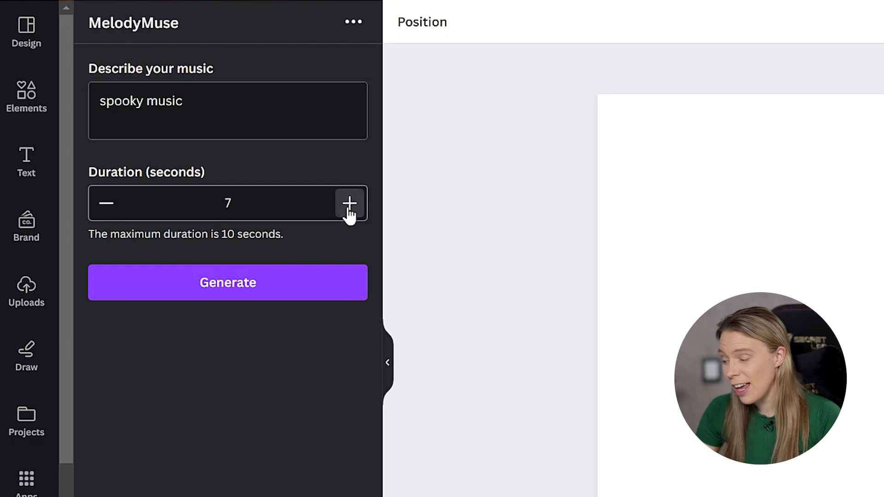
{"action": "left_click", "coordinate": [318, 290]}
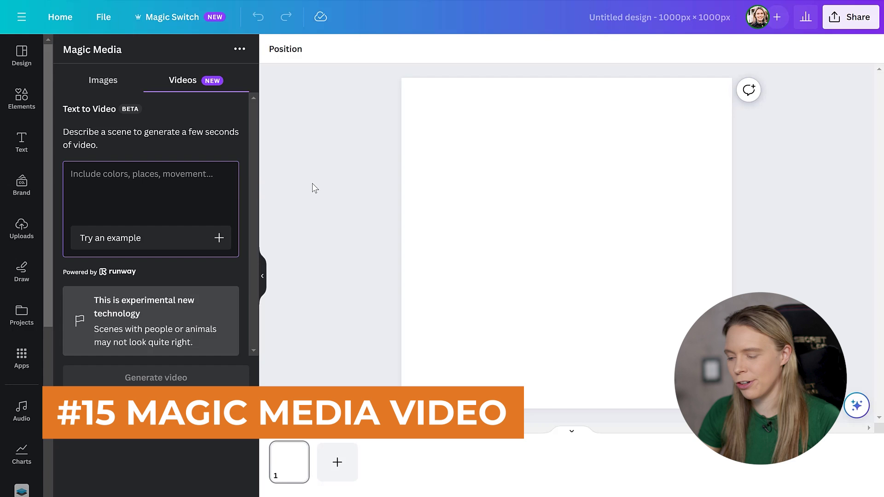
Step: Generate a 'sparkling stars in the night' video, enlarge it on the page and play it
{"action": "type", "text": "sparkling"}
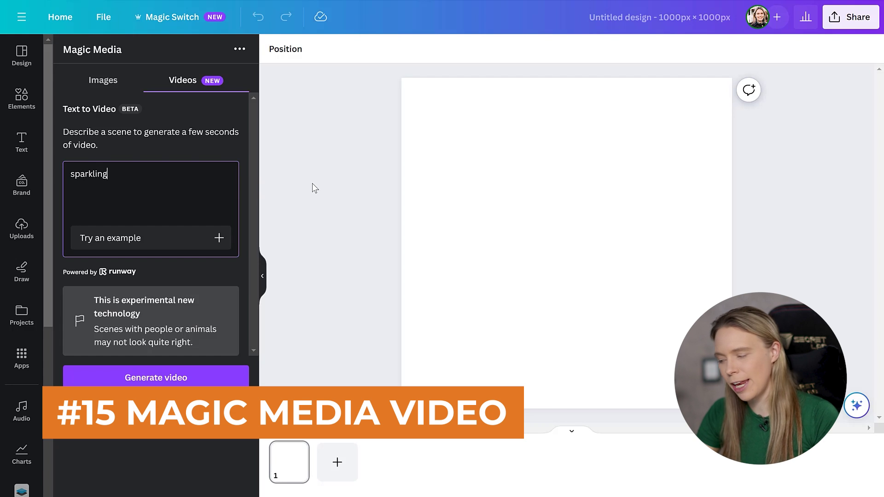
{"action": "type", "text": " stars in the night sky"}
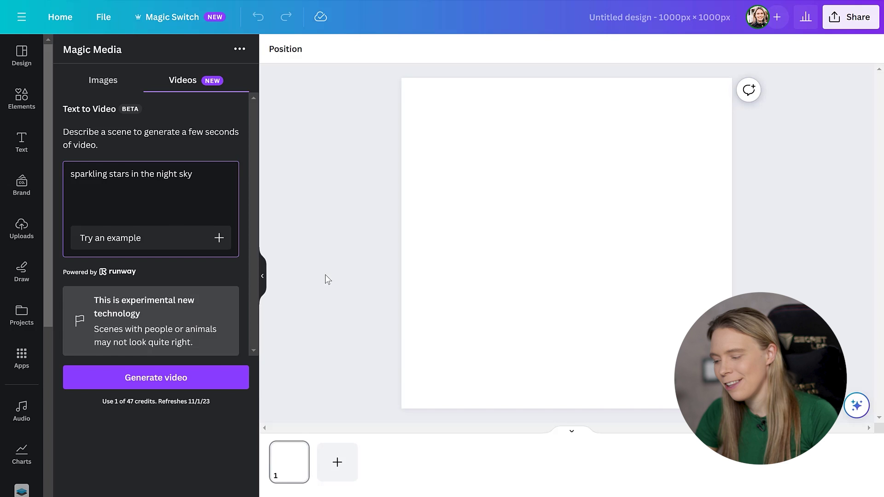
{"action": "left_click", "coordinate": [221, 376]}
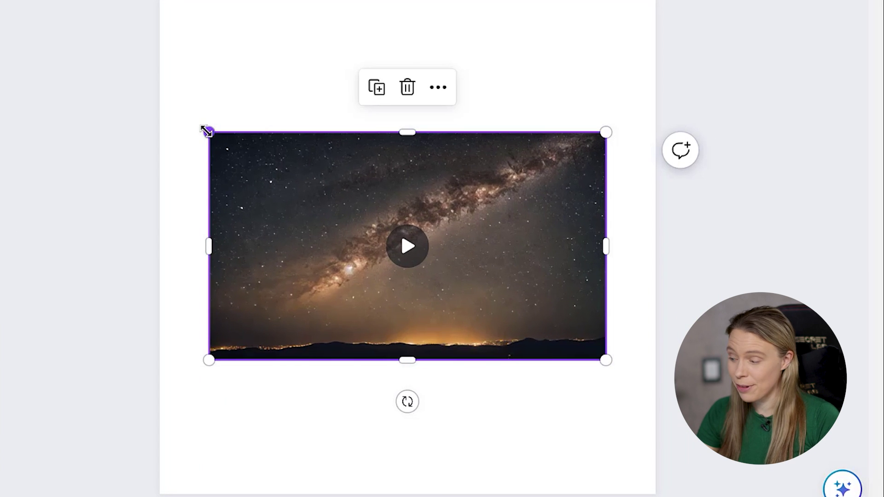
{"action": "left_click_drag", "start_coordinate": [376, 158], "coordinate": [342, 138]}
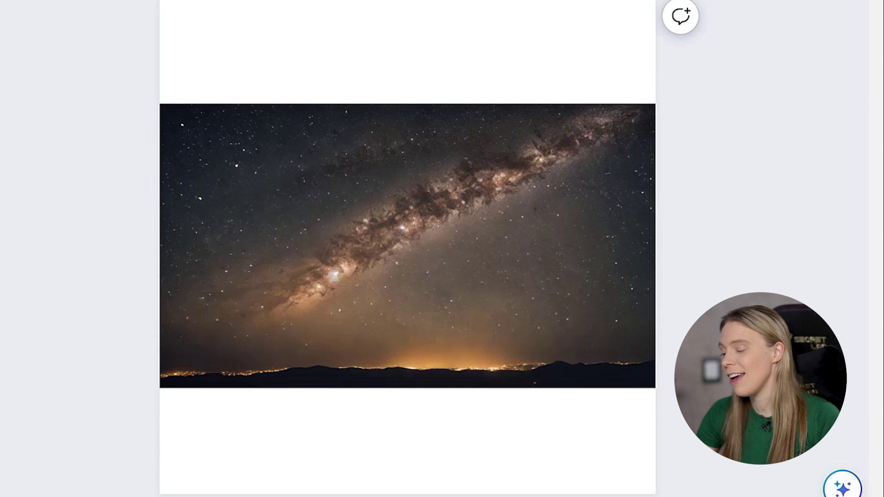
{"action": "left_click", "coordinate": [421, 264]}
{"action": "left_click", "coordinate": [408, 247]}
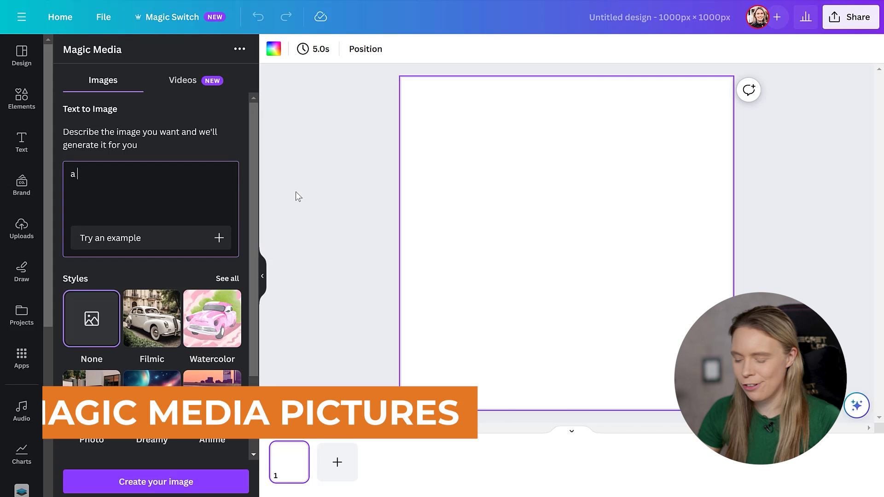
Step: Generate Anime-style images from the prompt 'a corgi dog that is sitting and smiling'
{"action": "type", "text": "dog that is sitting and smiling"}
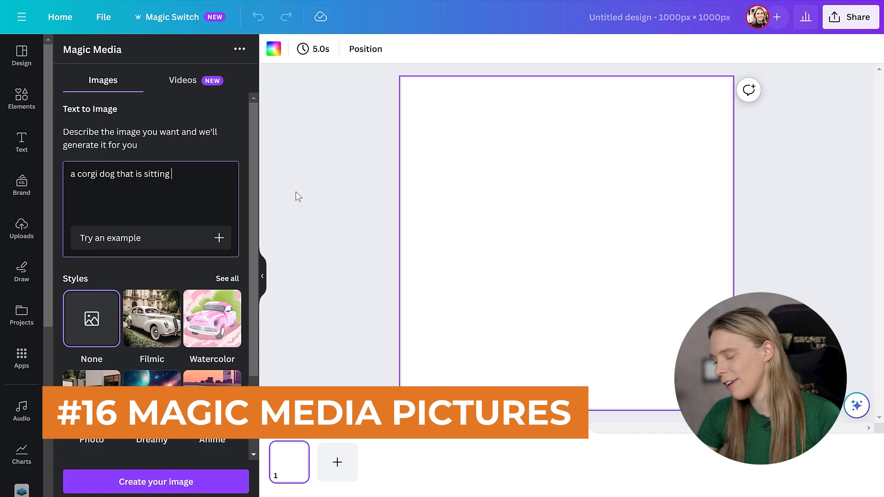
{"action": "left_click", "coordinate": [225, 278]}
{"action": "scroll", "coordinate": [253, 265], "scroll_direction": "down", "scroll_amount": 1}
{"action": "left_click_drag", "start_coordinate": [255, 272], "coordinate": [268, 400]}
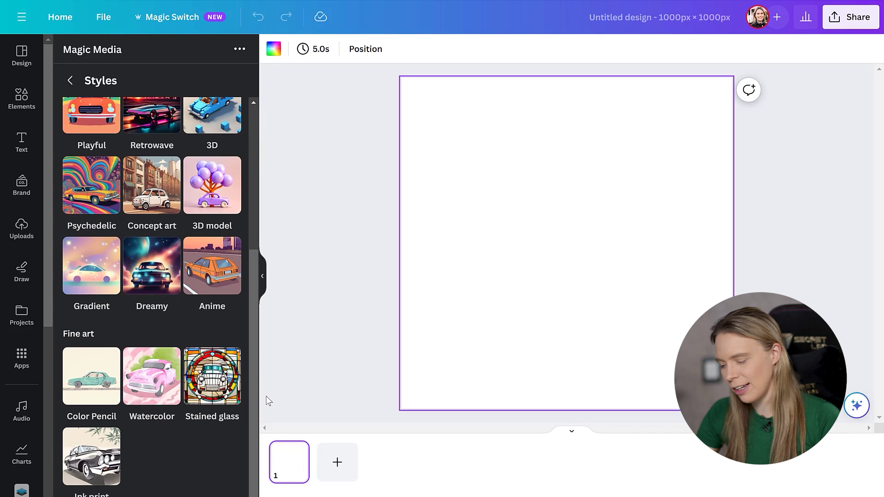
{"action": "left_click", "coordinate": [222, 272]}
{"action": "left_click", "coordinate": [228, 483]}
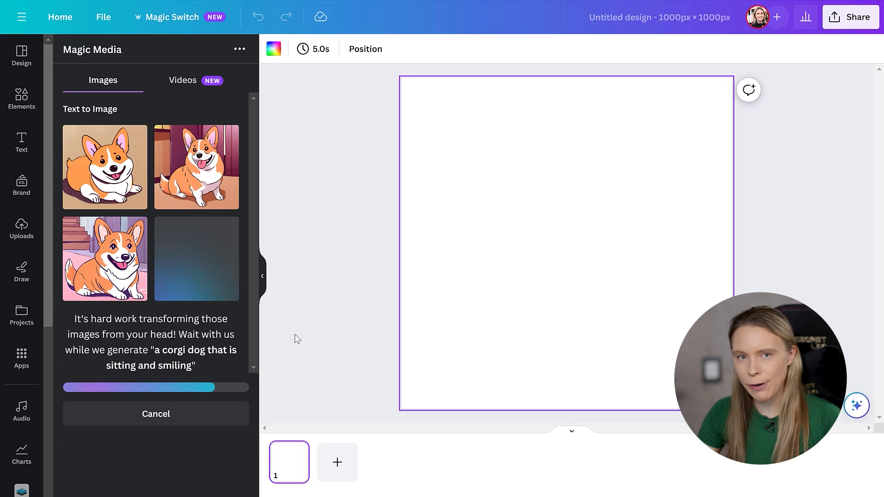
Step: Add the second corgi image to the page, enlarge it, and deselect it
{"action": "left_click", "coordinate": [171, 170]}
{"action": "left_click_drag", "start_coordinate": [470, 148], "coordinate": [452, 81]}
{"action": "key", "text": "Escape"}
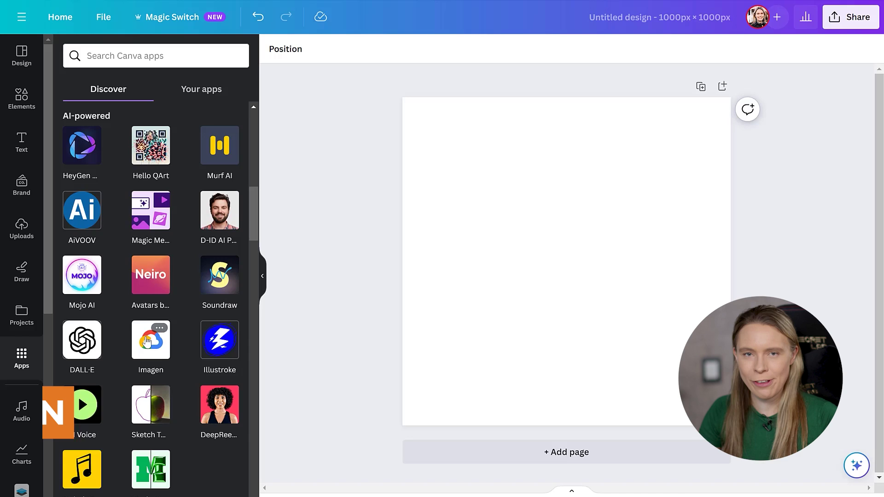
Step: Generate watercolor images in Imagen and magical cat images in DALL·E, placing the second cat
{"action": "left_click", "coordinate": [146, 342]}
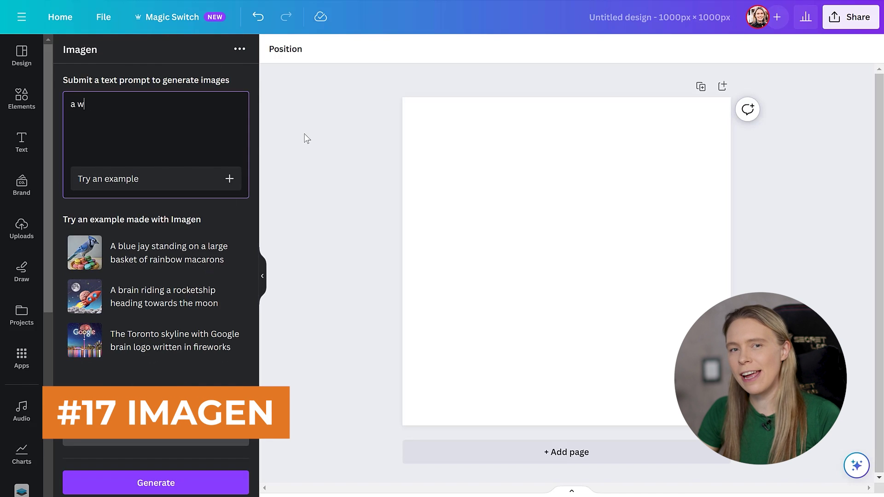
{"action": "type", "text": "a watercolor painting of a mouse"}
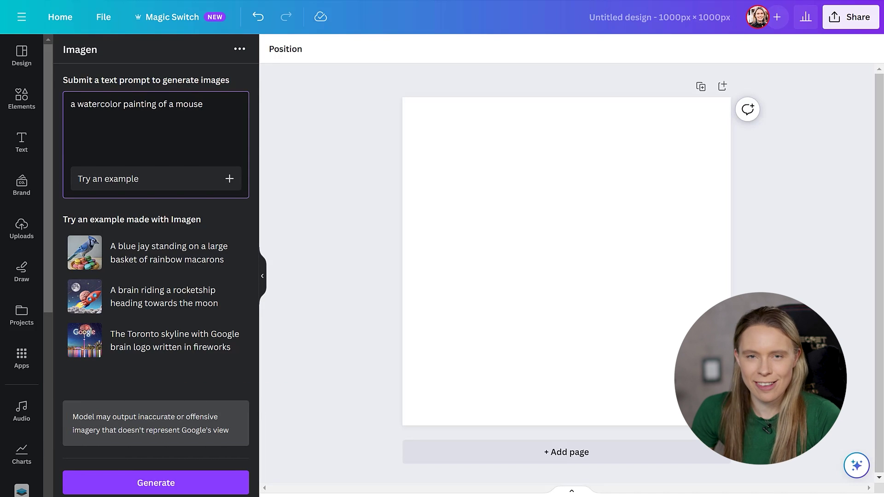
{"action": "left_click", "coordinate": [156, 482]}
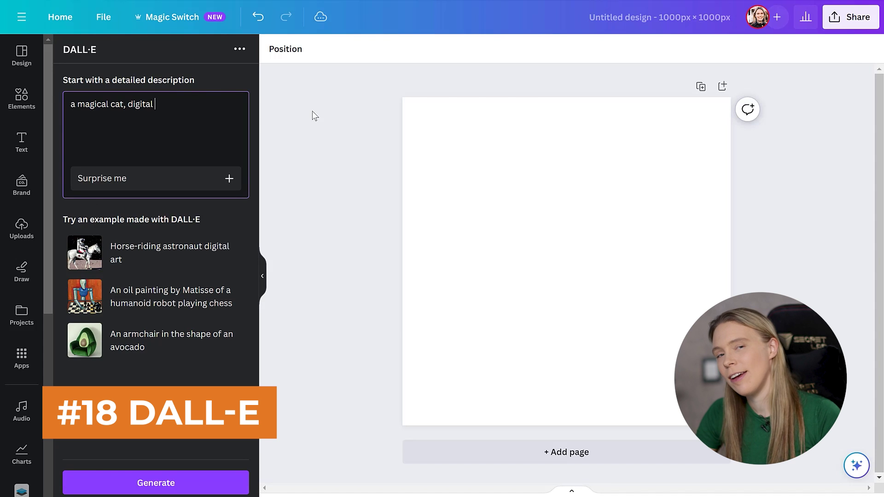
{"action": "left_click", "coordinate": [212, 481]}
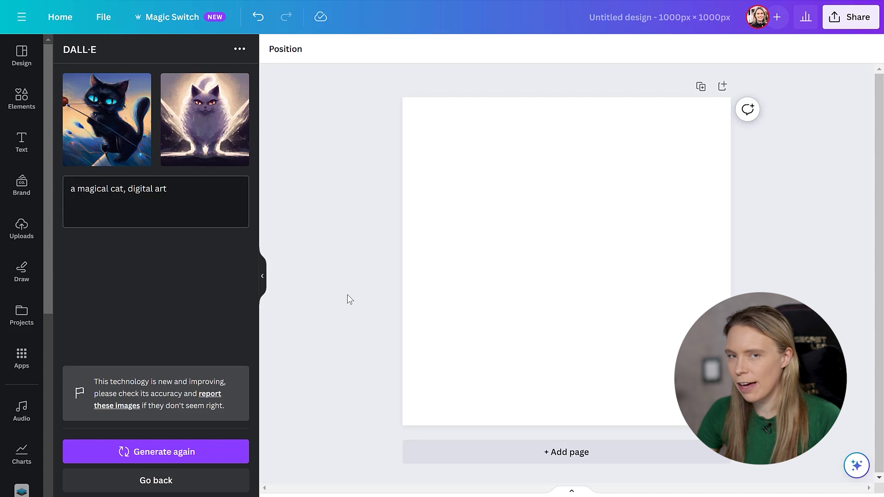
{"action": "left_click", "coordinate": [211, 116]}
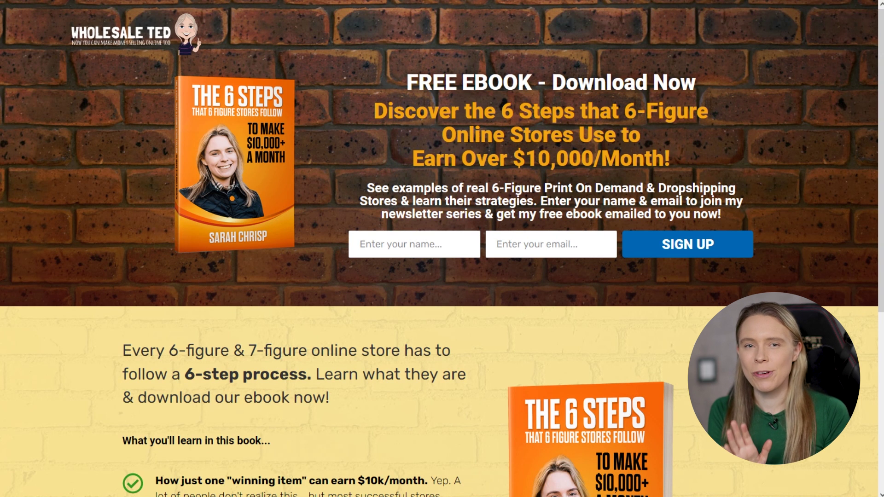
{"action": "scroll", "coordinate": [442, 249], "scroll_direction": "down", "scroll_amount": 3}
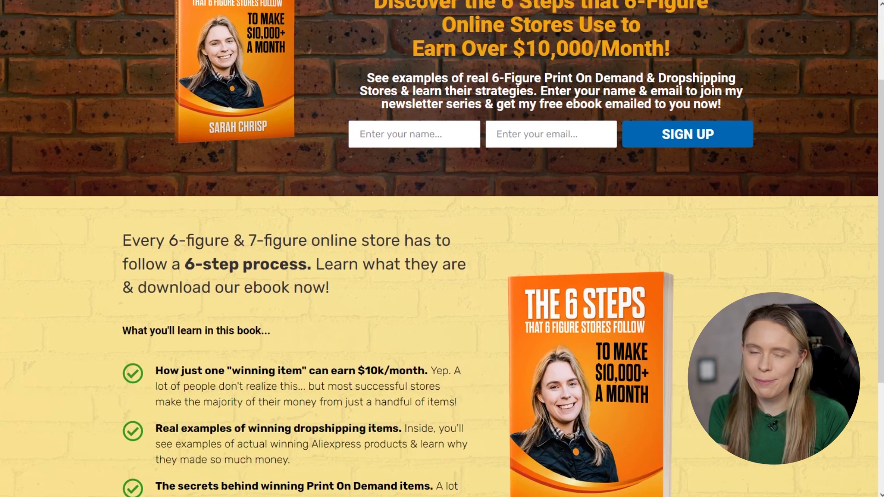
{"action": "scroll", "coordinate": [442, 249], "scroll_direction": "down", "scroll_amount": 3}
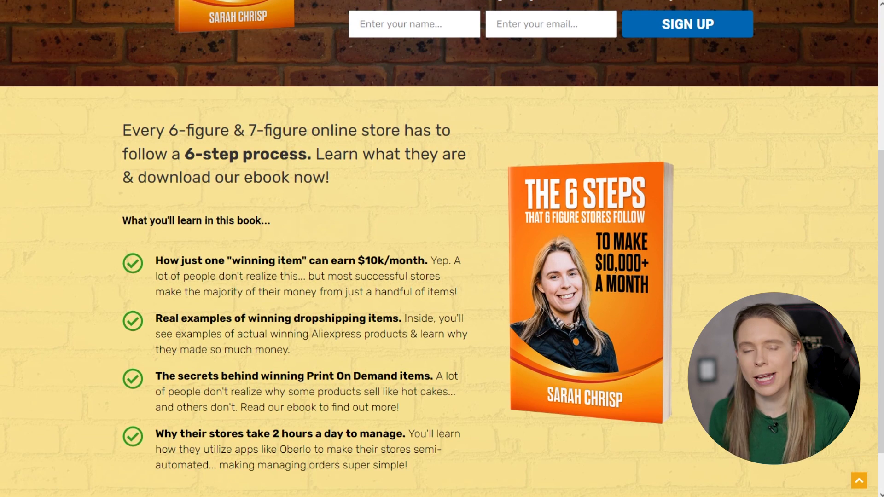
{"action": "scroll", "coordinate": [442, 249], "scroll_direction": "down", "scroll_amount": 2}
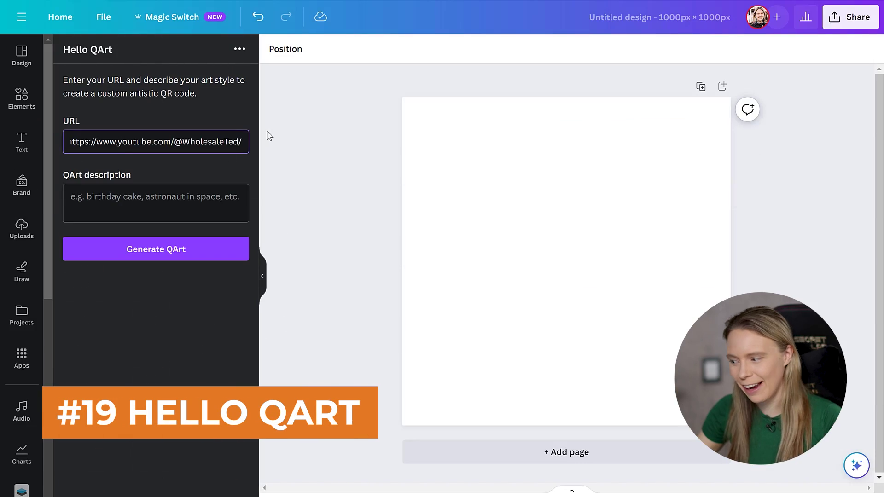
Step: Generate the coral reef QR code art and enlarge it on the page
{"action": "left_click", "coordinate": [160, 185]}
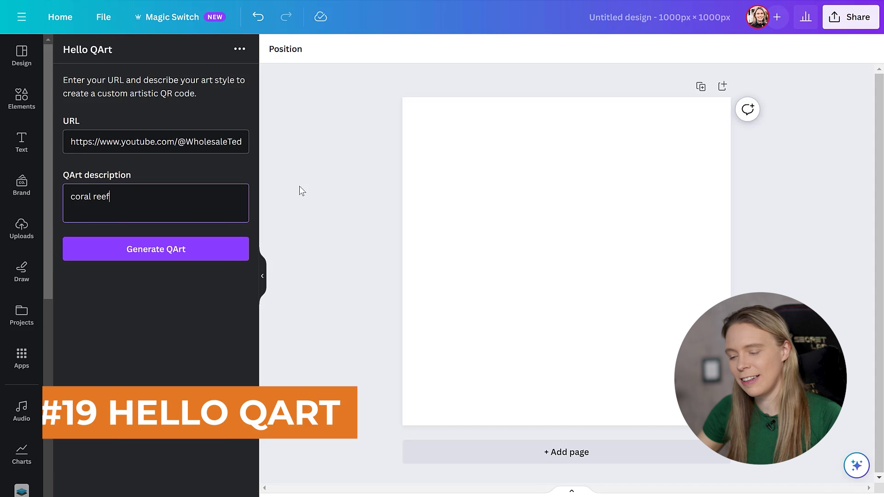
{"action": "left_click", "coordinate": [196, 250]}
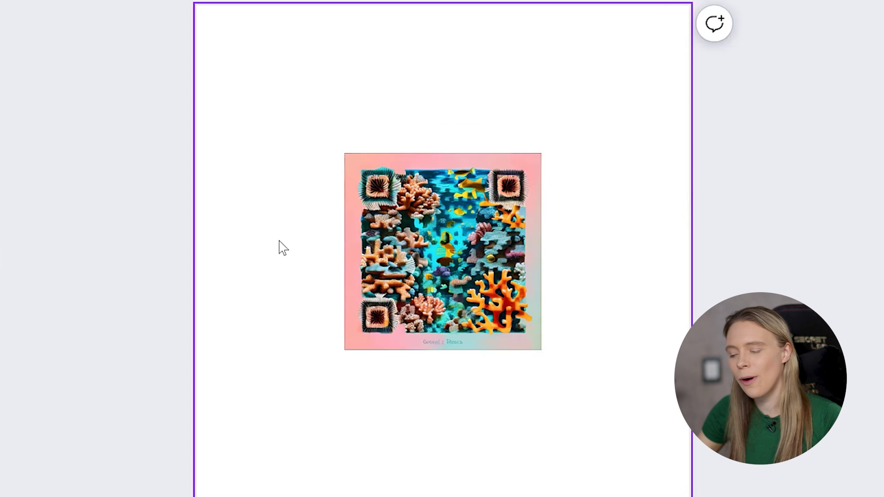
{"action": "left_click", "coordinate": [393, 228]}
{"action": "left_click_drag", "start_coordinate": [345, 153], "coordinate": [179, 67]}
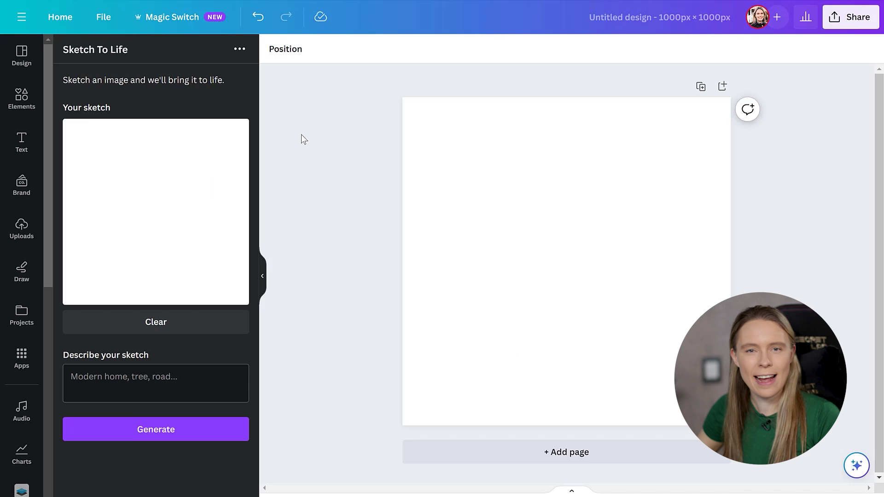
Step: Draw two vertical lines in Sketch To Life and start typing their description
{"action": "left_click_drag", "start_coordinate": [115, 304], "coordinate": [121, 217]}
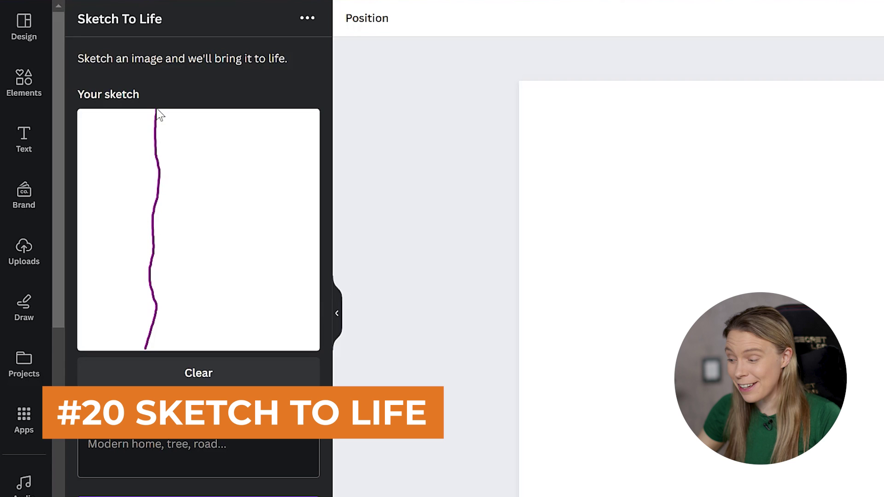
{"action": "left_click_drag", "start_coordinate": [211, 112], "coordinate": [211, 326]}
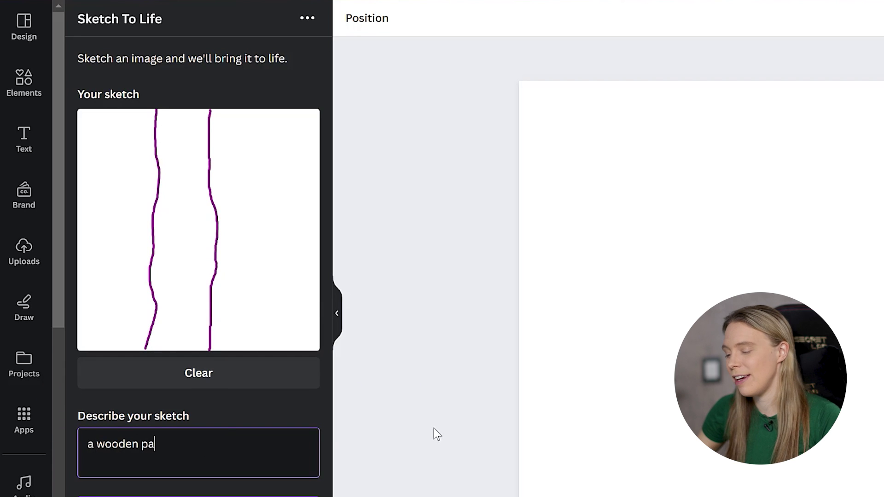
{"action": "type", "text": "ss"}
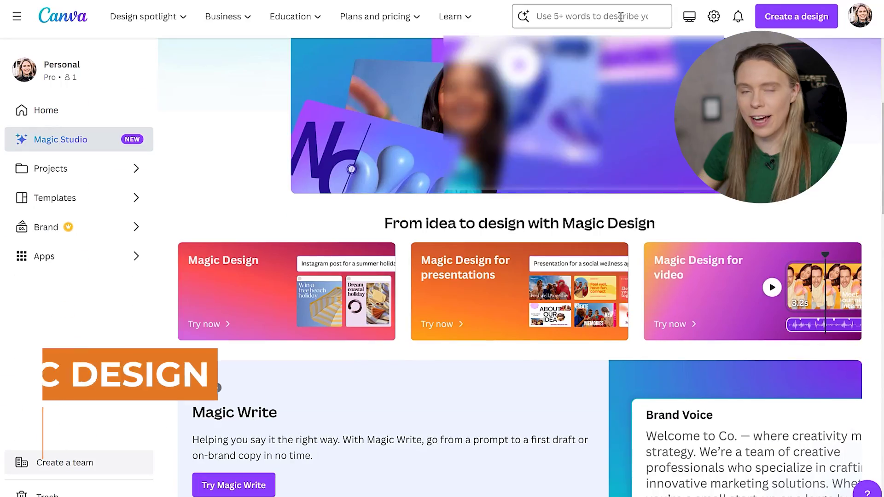
Step: Search 'Instagram post for a retro clothing store' and browse more Magic Design suggestions
{"action": "left_click", "coordinate": [619, 16]}
{"action": "type", "text": "Instagram post for a retro clothing store"}
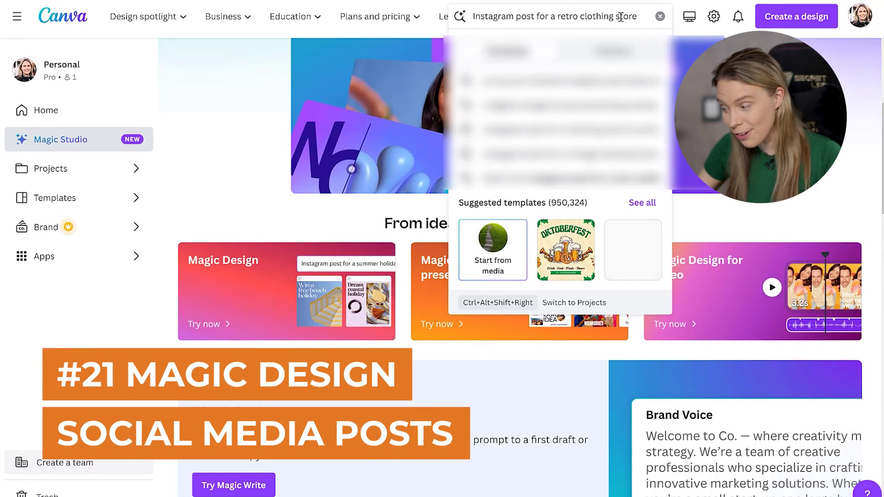
{"action": "key", "text": "Return"}
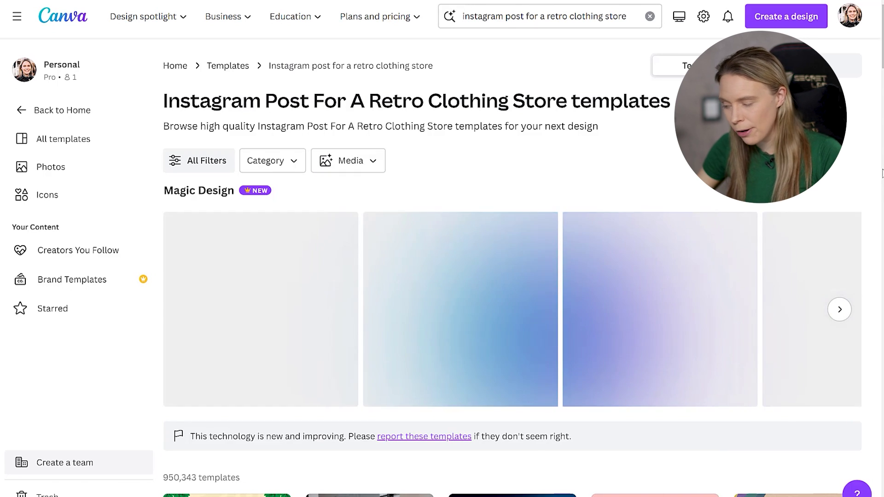
{"action": "left_click", "coordinate": [840, 319]}
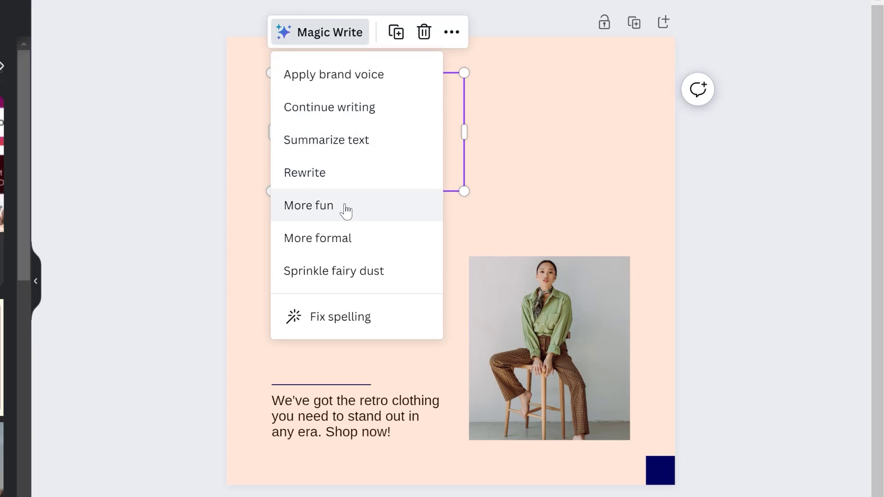
Step: Make the heading more fun with Magic Write, then summarize it to RETRO TREASURES IN THE MODERN AGE
{"action": "left_click", "coordinate": [345, 207]}
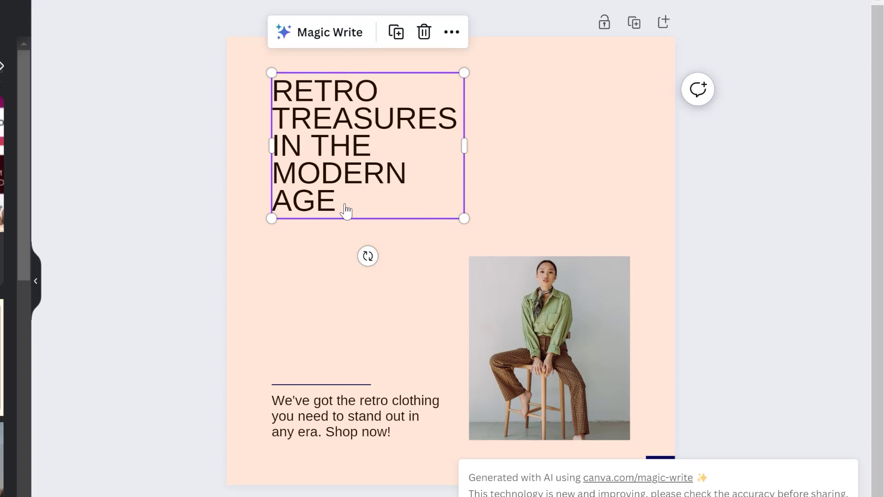
{"action": "left_click", "coordinate": [330, 32]}
{"action": "left_click", "coordinate": [327, 146]}
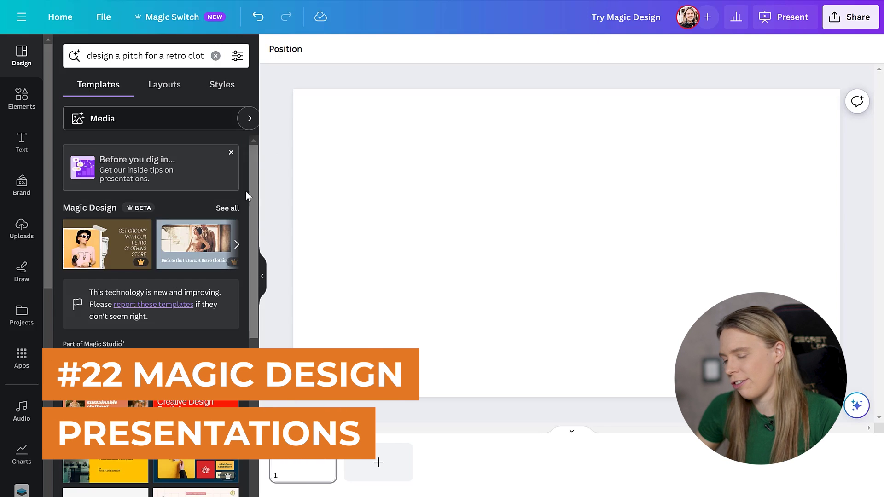
Step: Open a retro pitch template with Welcome to Retrograde as page 1 and Market opportunity as page 2
{"action": "left_click", "coordinate": [229, 206]}
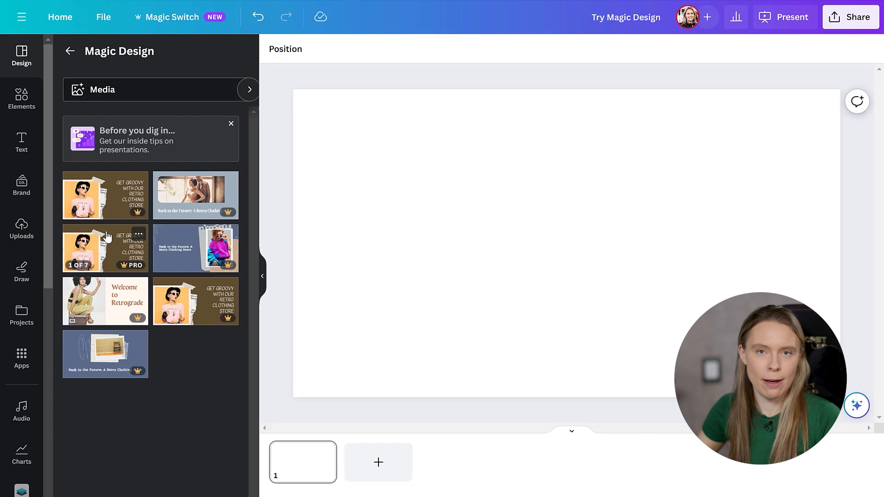
{"action": "left_click", "coordinate": [80, 241]}
{"action": "left_click", "coordinate": [105, 222]}
{"action": "left_click", "coordinate": [379, 462]}
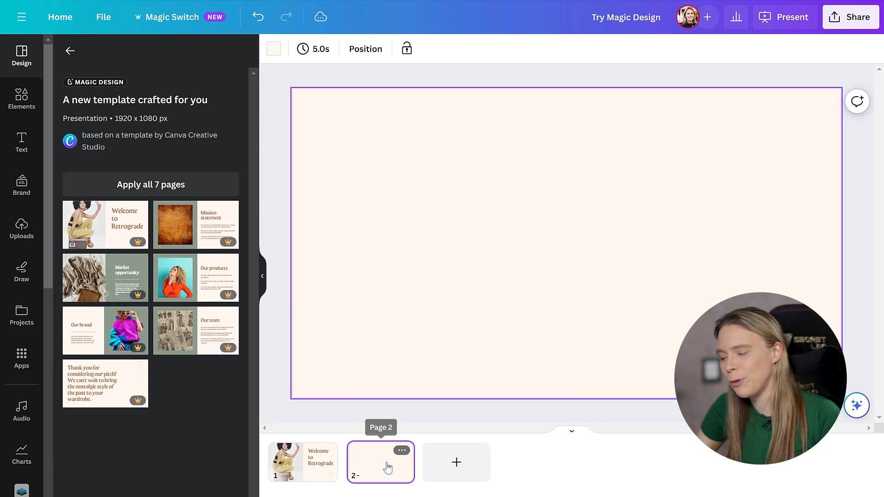
{"action": "left_click", "coordinate": [111, 274]}
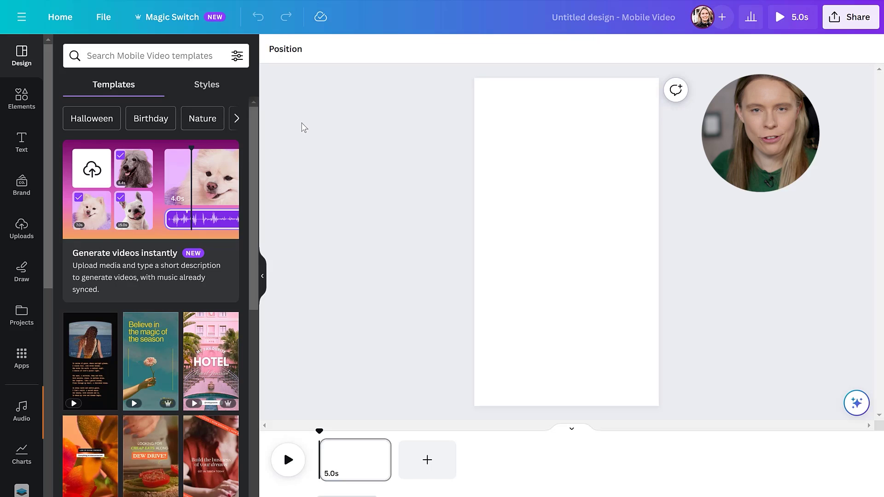
Step: Select ten parrot photos, including green parrot, macaw and cockatoo, paste a parrot-facts description, and generate
{"action": "left_click", "coordinate": [219, 186]}
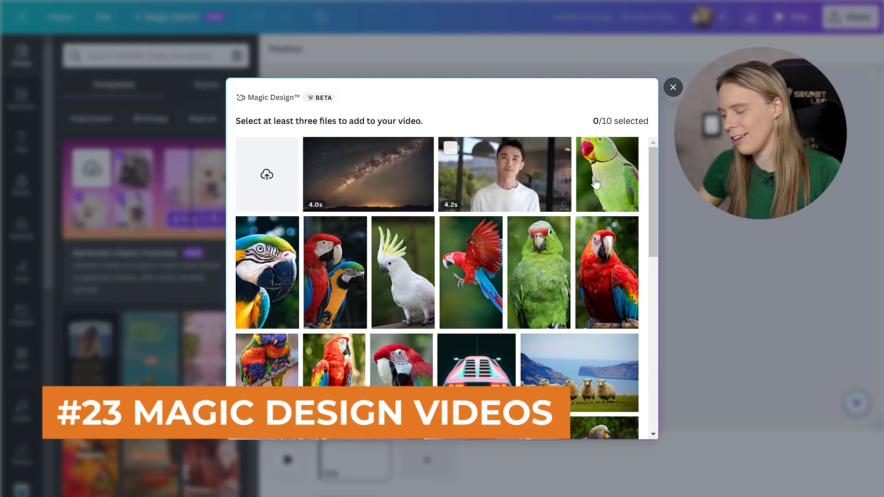
{"action": "left_click", "coordinate": [538, 274]}
{"action": "left_click", "coordinate": [471, 272]}
{"action": "left_click", "coordinate": [403, 272]}
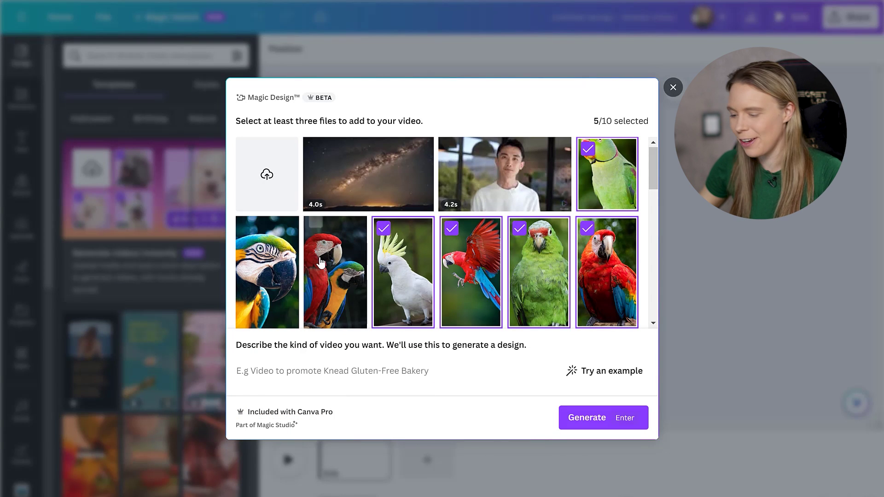
{"action": "left_click_drag", "start_coordinate": [650, 180], "coordinate": [650, 212]}
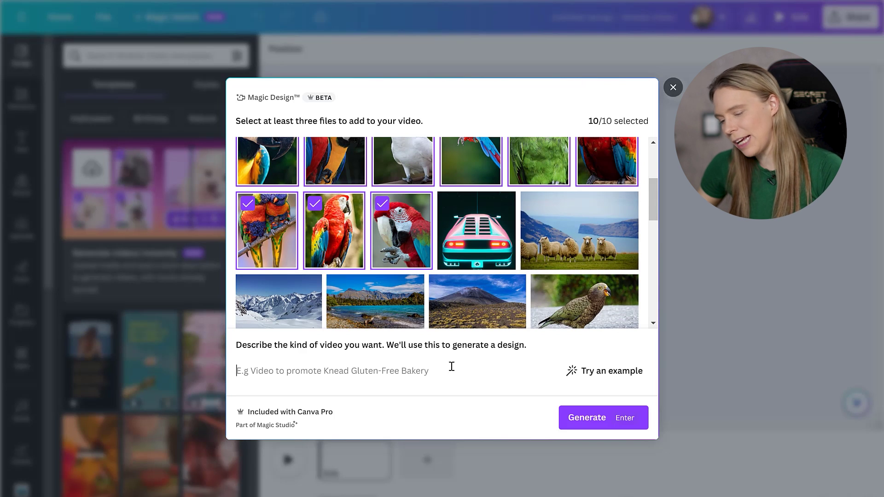
{"action": "type", "text": "a fun, educational video that teaches people unusual facts about parrots that most people don't know"}
{"action": "left_click", "coordinate": [591, 421]}
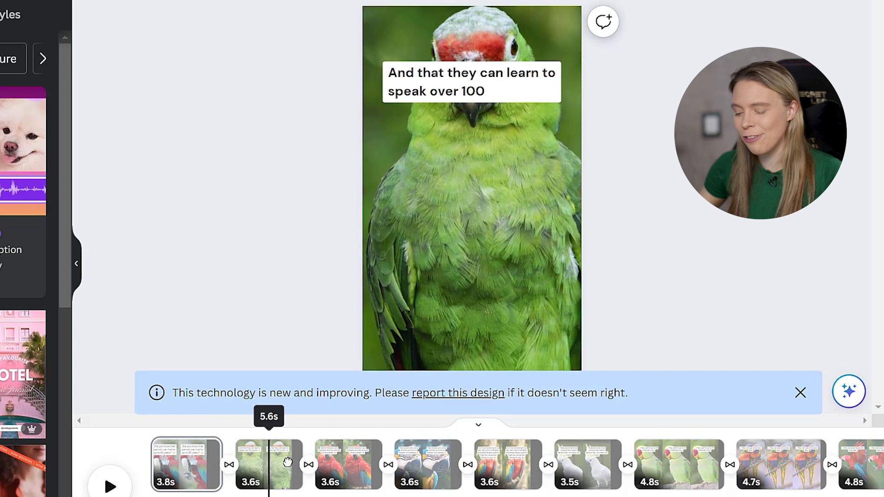
Step: Preview later clips and move the parrots-live-80-years caption down the clip
{"action": "left_click_drag", "start_coordinate": [287, 461], "coordinate": [202, 405]}
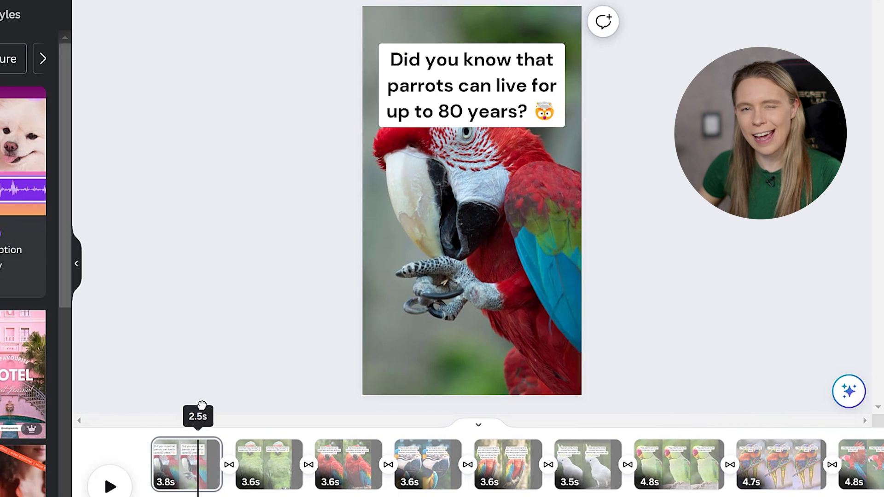
{"action": "left_click", "coordinate": [469, 105]}
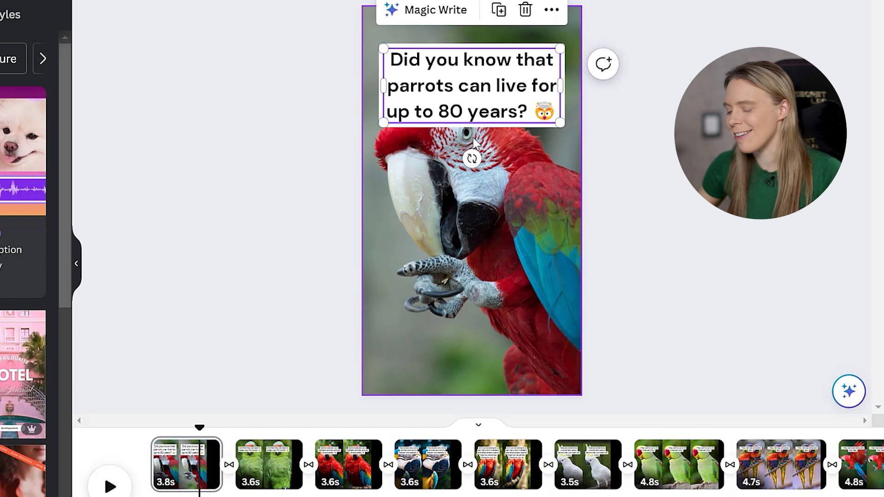
{"action": "left_click_drag", "start_coordinate": [466, 142], "coordinate": [466, 331]}
Step: Rewrite the green parrot caption with Magic Write to ask about learning over 100 words
{"action": "left_click_drag", "start_coordinate": [381, 264], "coordinate": [380, 264]}
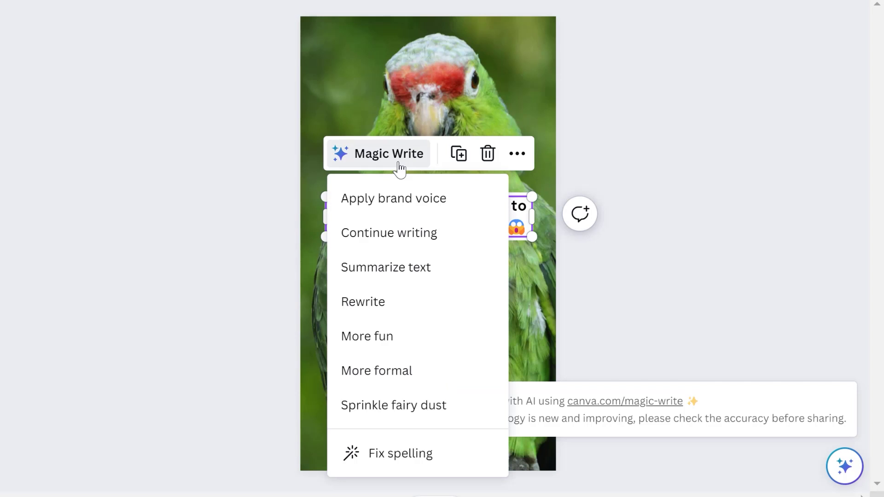
{"action": "left_click", "coordinate": [434, 313]}
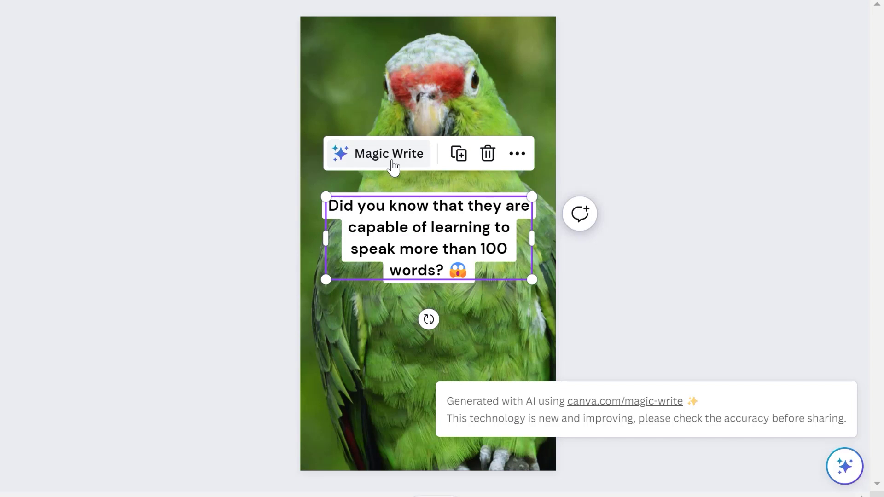
{"action": "left_click", "coordinate": [393, 166]}
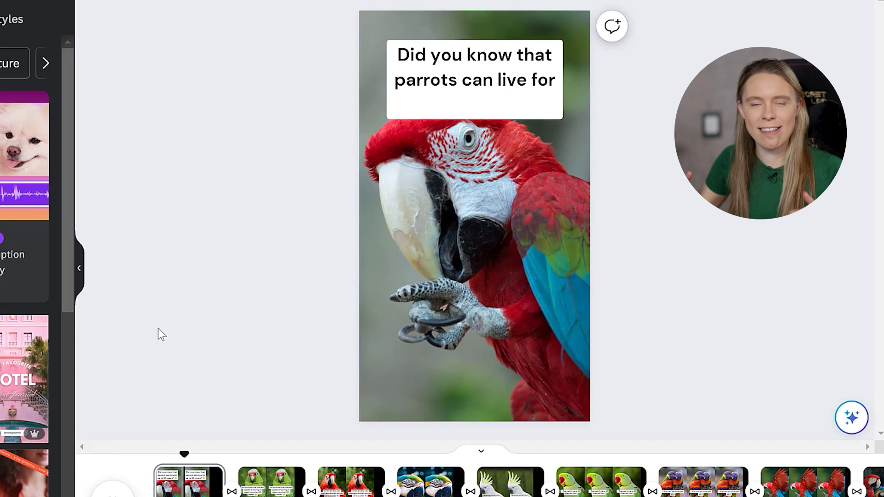